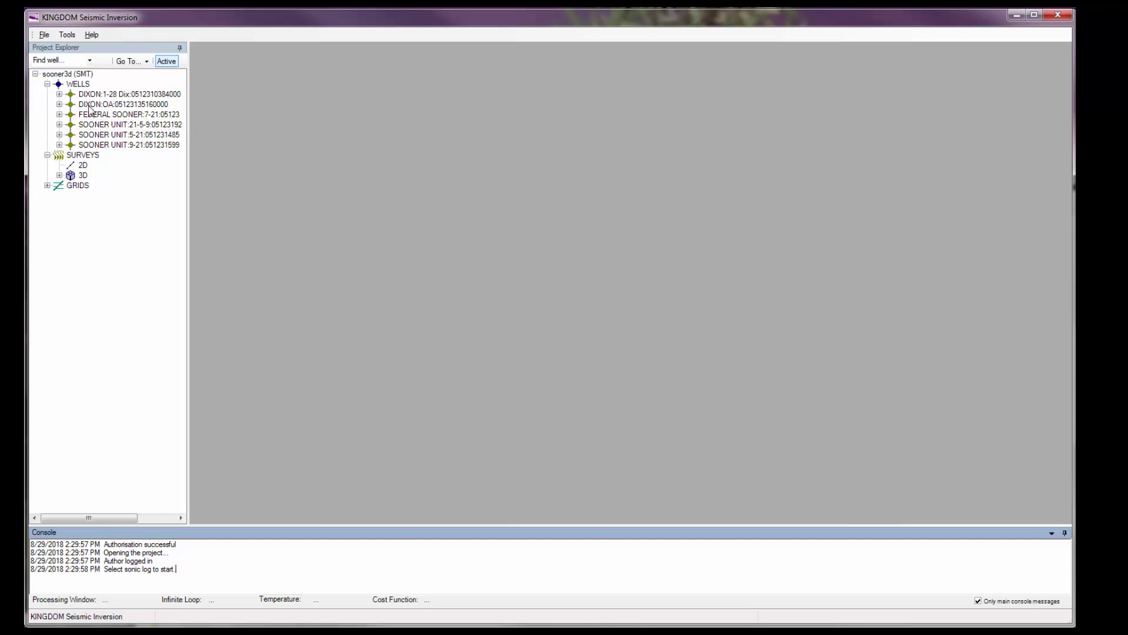
- Load the DT sonic log, RHOB density log and time_depth chart for the DIXON:1-28 well
{"action": "left_click", "coordinate": [60, 95]}
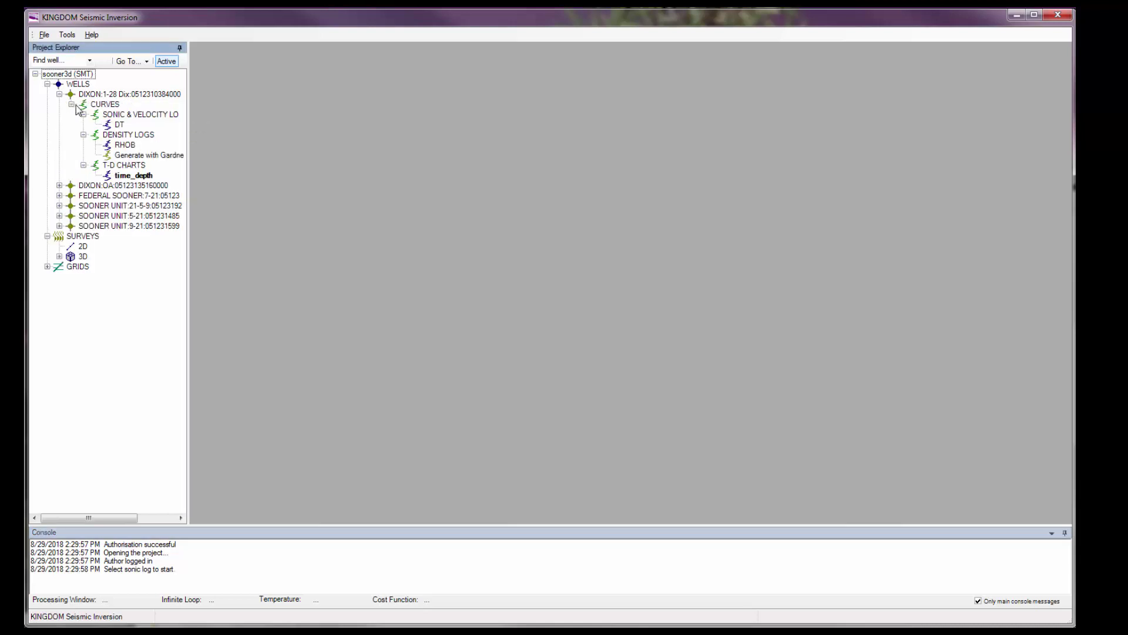
{"action": "left_click", "coordinate": [116, 125]}
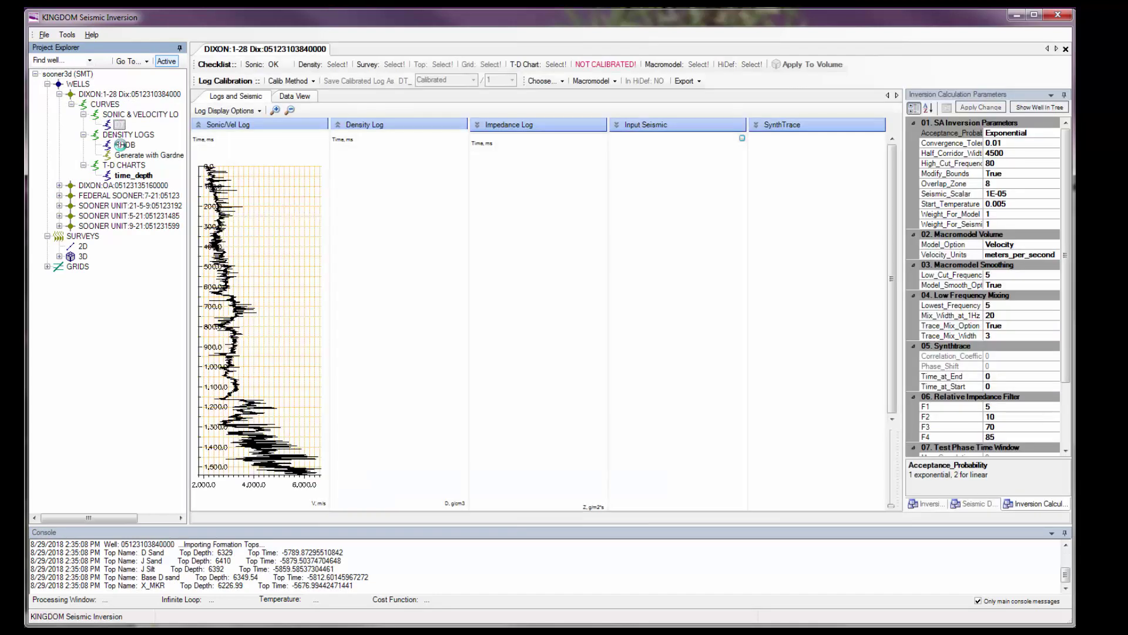
{"action": "left_click", "coordinate": [120, 145]}
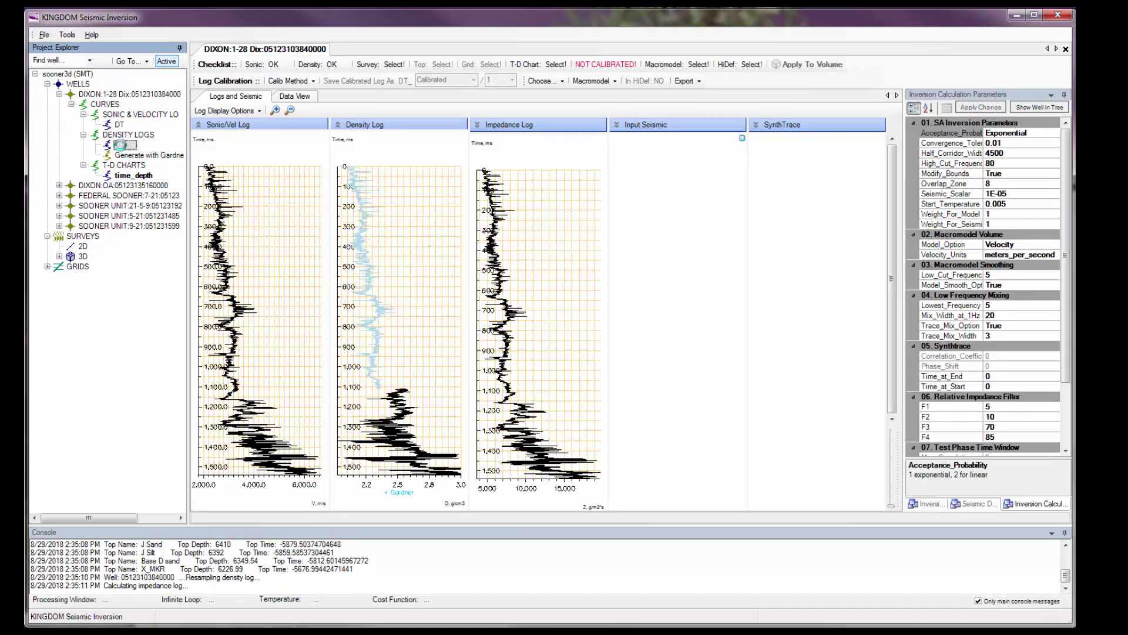
{"action": "left_click", "coordinate": [131, 176]}
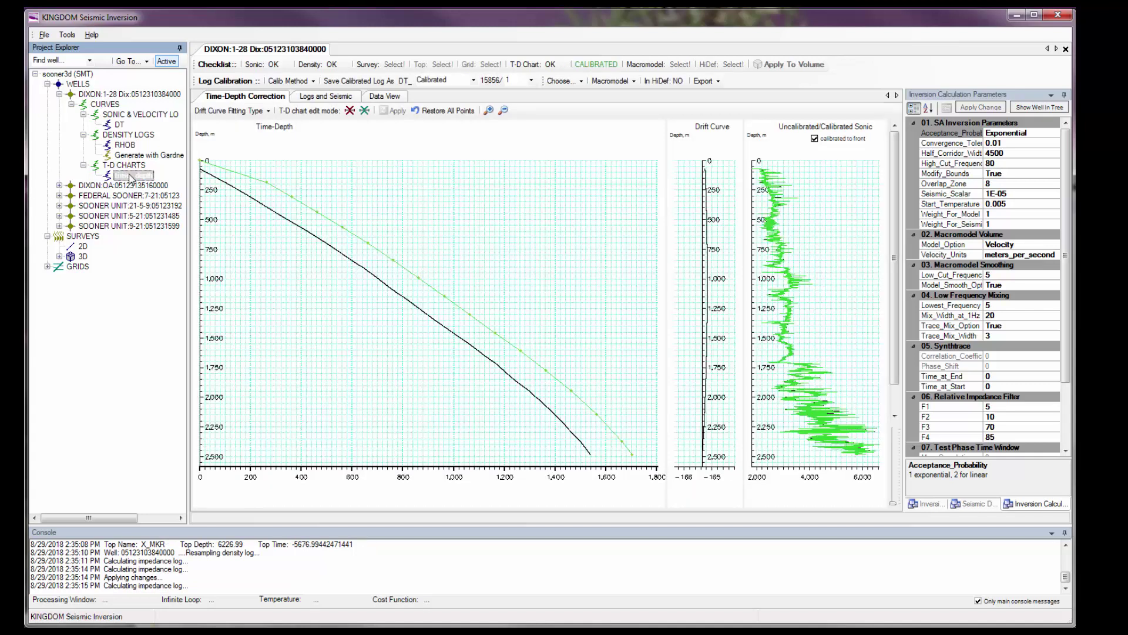
- Select the Amplitudes volume of the Sooner3D survey as the seismic input for the well
{"action": "left_click", "coordinate": [59, 257]}
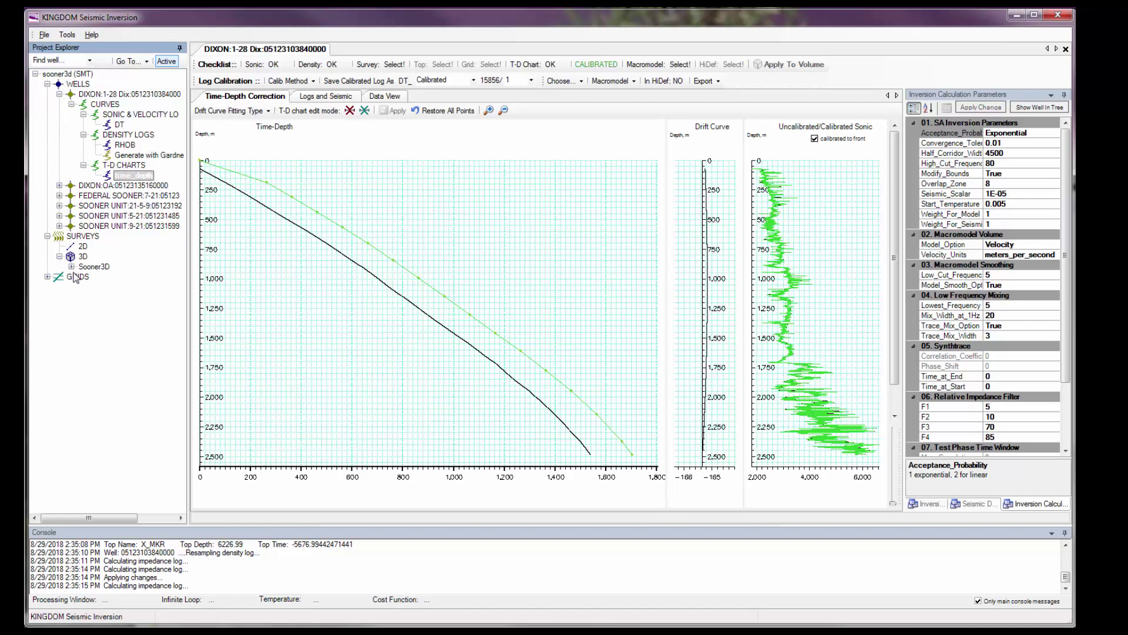
{"action": "left_click", "coordinate": [71, 266]}
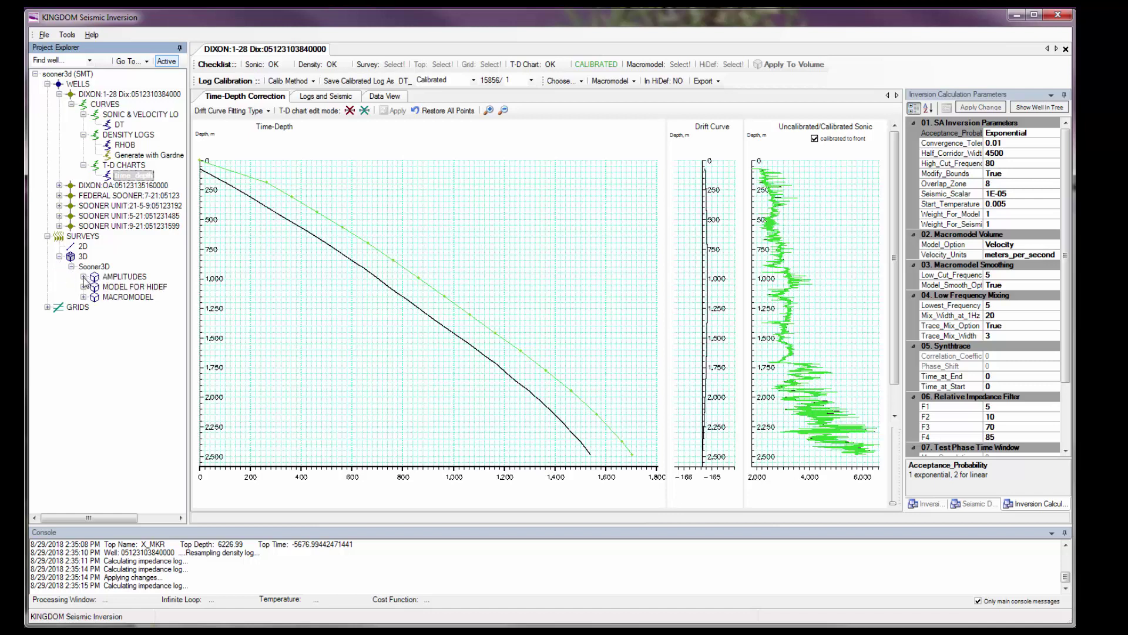
{"action": "double_click", "coordinate": [112, 289]}
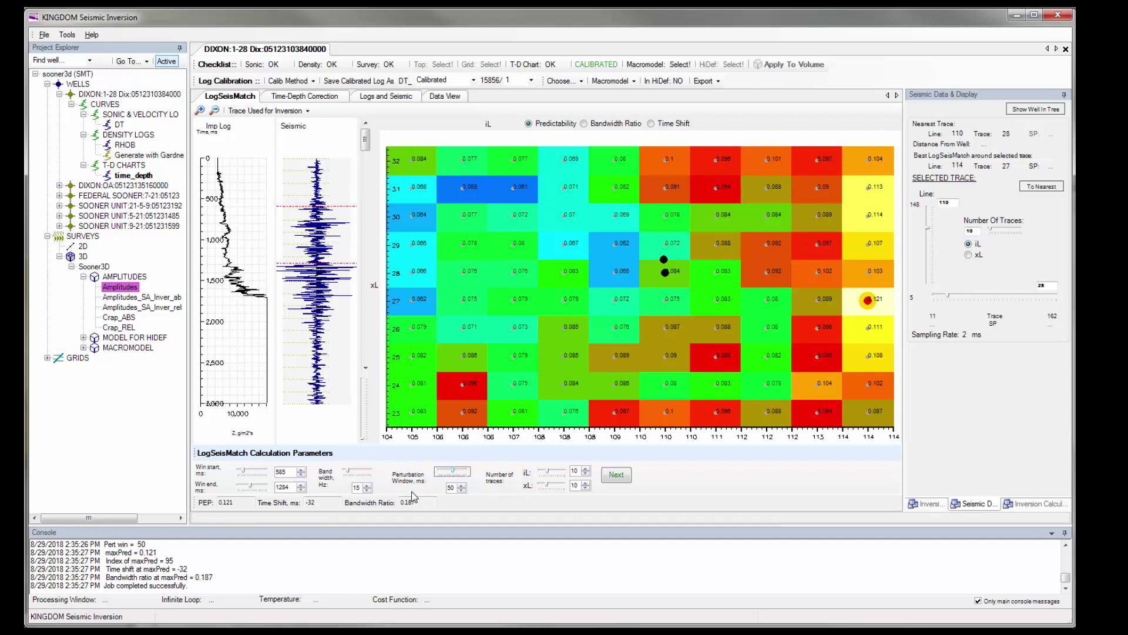
- Set the LogSeisMatch calculation window to start at 1200 ms and end at 1700 ms
{"action": "double_click", "coordinate": [287, 474]}
{"action": "type", "text": "1200"}
{"action": "double_click", "coordinate": [287, 487]}
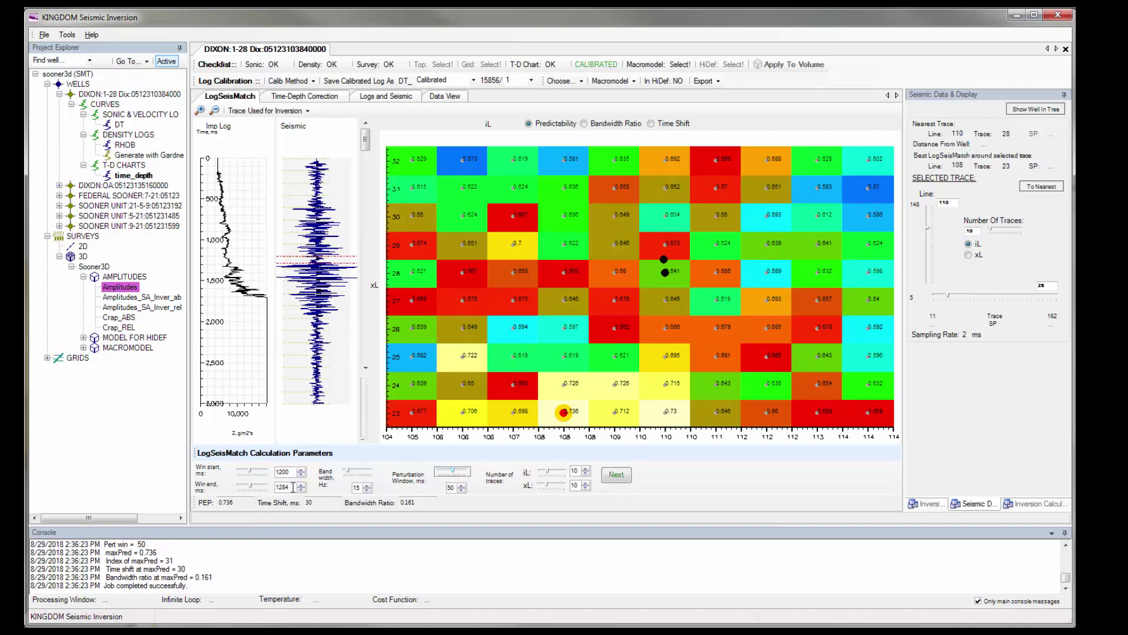
{"action": "left_click_drag", "start_coordinate": [293, 487], "coordinate": [263, 492]}
{"action": "type", "text": "1700"}
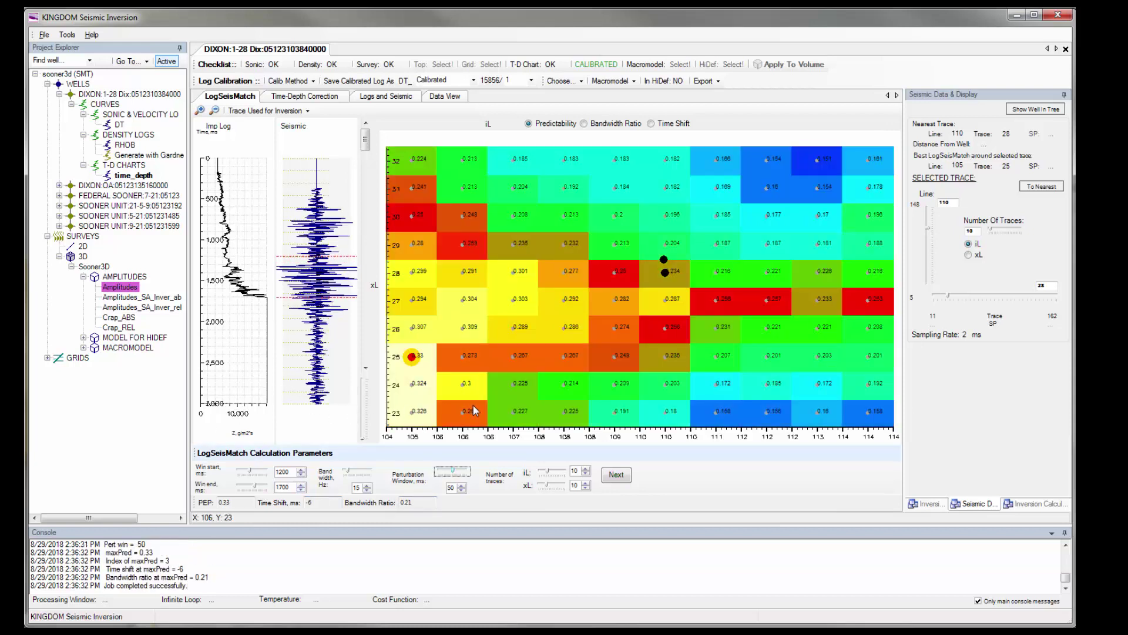
- Set the number of traces to 20 iL and 20 xL and recalculate the LogSeisMatch map
{"action": "double_click", "coordinate": [577, 471]}
{"action": "type", "text": "20"}
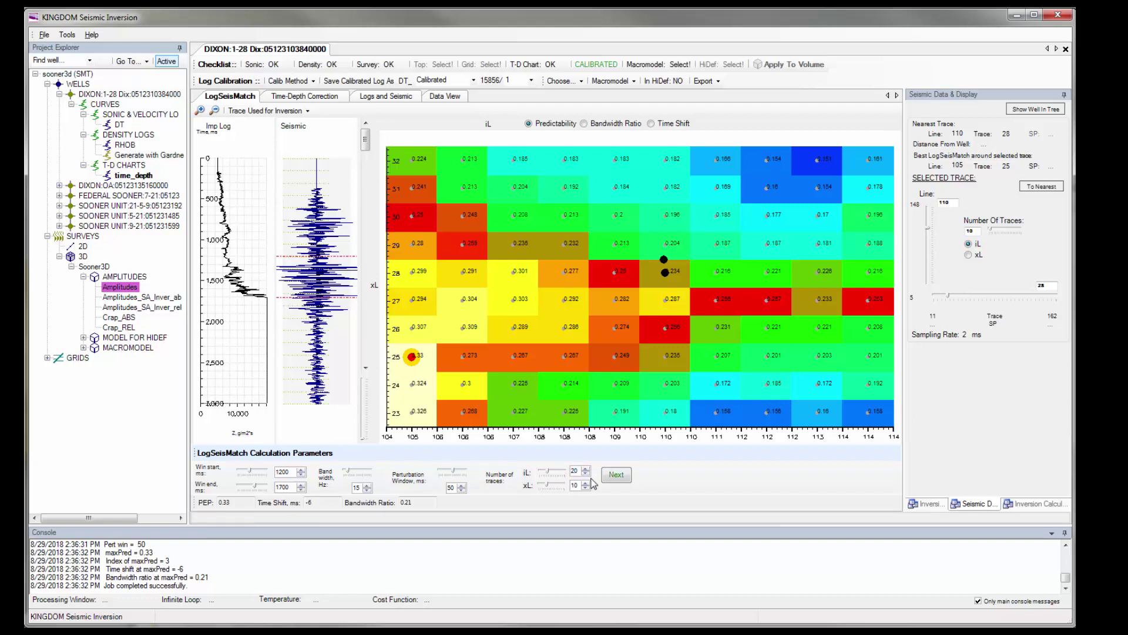
{"action": "double_click", "coordinate": [575, 485]}
{"action": "type", "text": "2"}
{"action": "type", "text": "0"}
{"action": "left_click", "coordinate": [615, 474]}
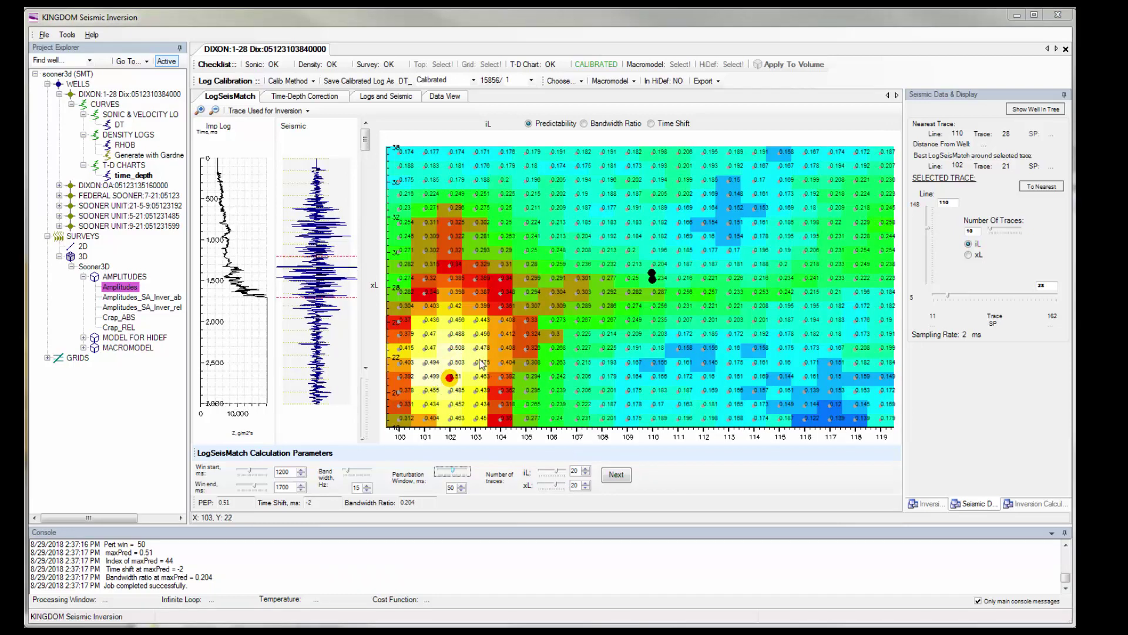
- Proceed from LogSeisMatch to wavelet estimation and enlarge the time range around the estimated wavelet
{"action": "left_click", "coordinate": [616, 475]}
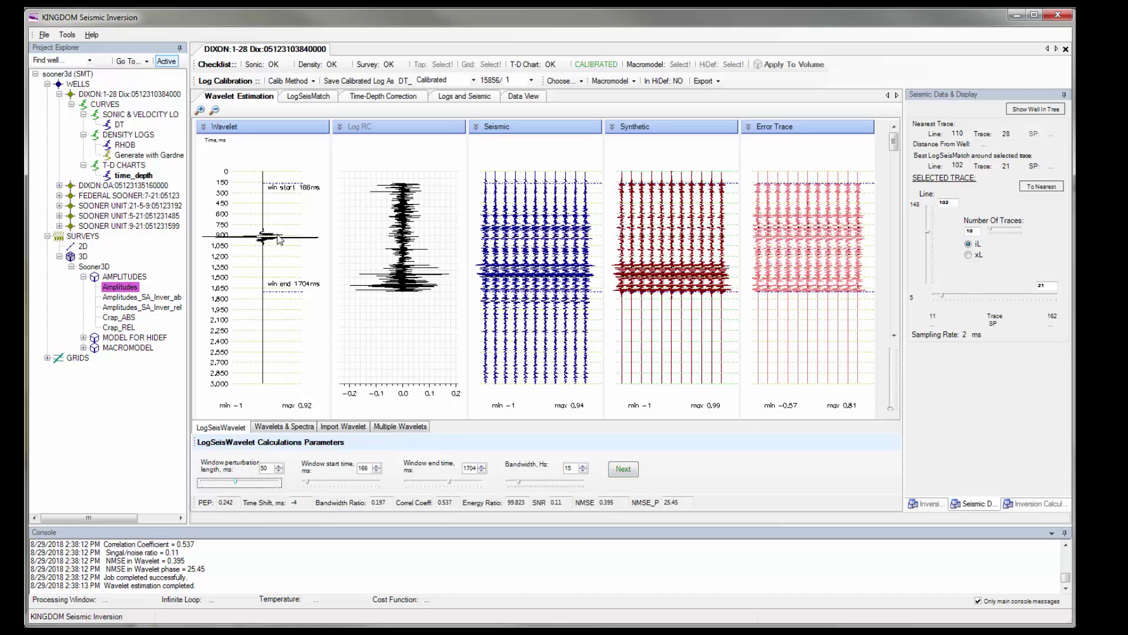
{"action": "left_click", "coordinate": [200, 110]}
{"action": "left_click_drag", "start_coordinate": [196, 220], "coordinate": [248, 263]}
{"action": "left_click_drag", "start_coordinate": [248, 262], "coordinate": [248, 262]}
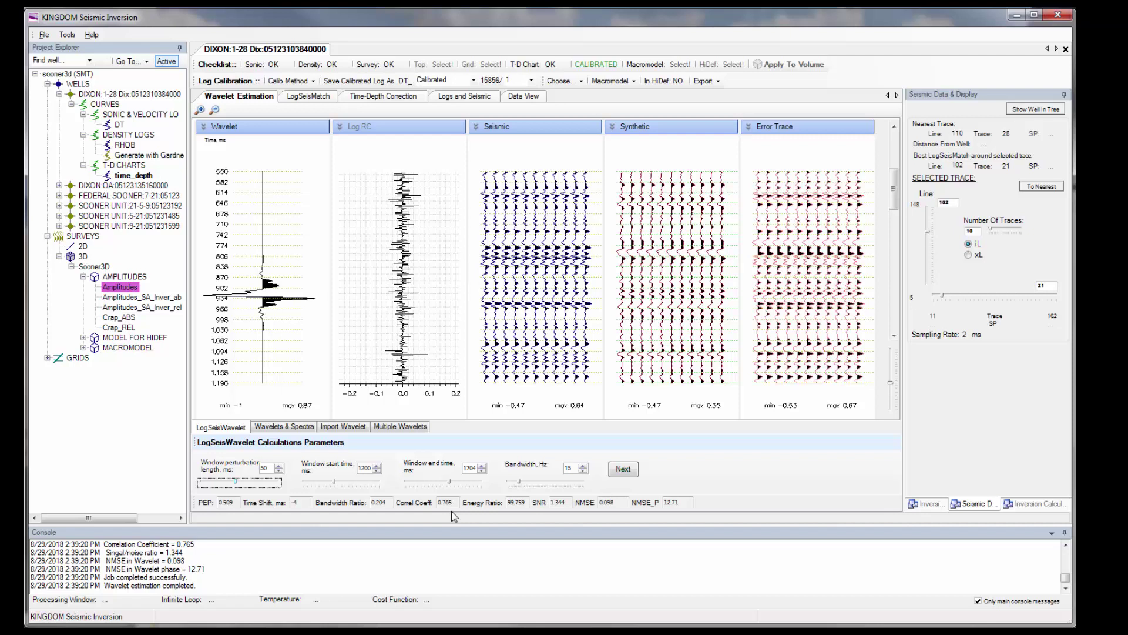
- Review the wavelet import file formats, the wavelet spectra and the multiple wavelet comparison, and return to the LogSeisWavelet results
{"action": "left_click", "coordinate": [356, 426]}
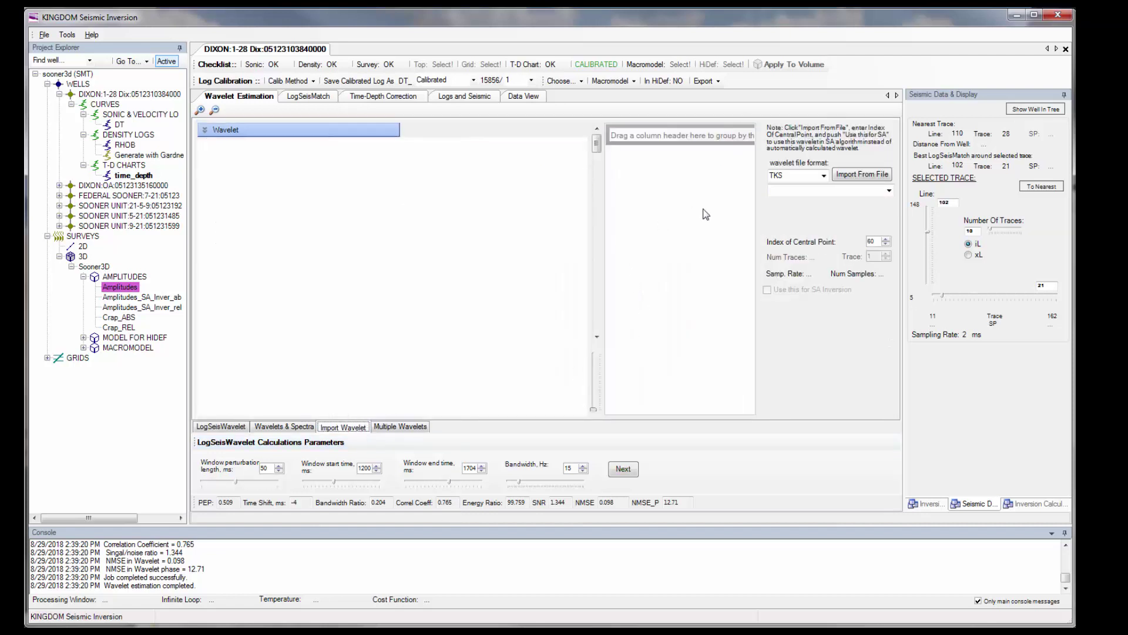
{"action": "left_click", "coordinate": [824, 176]}
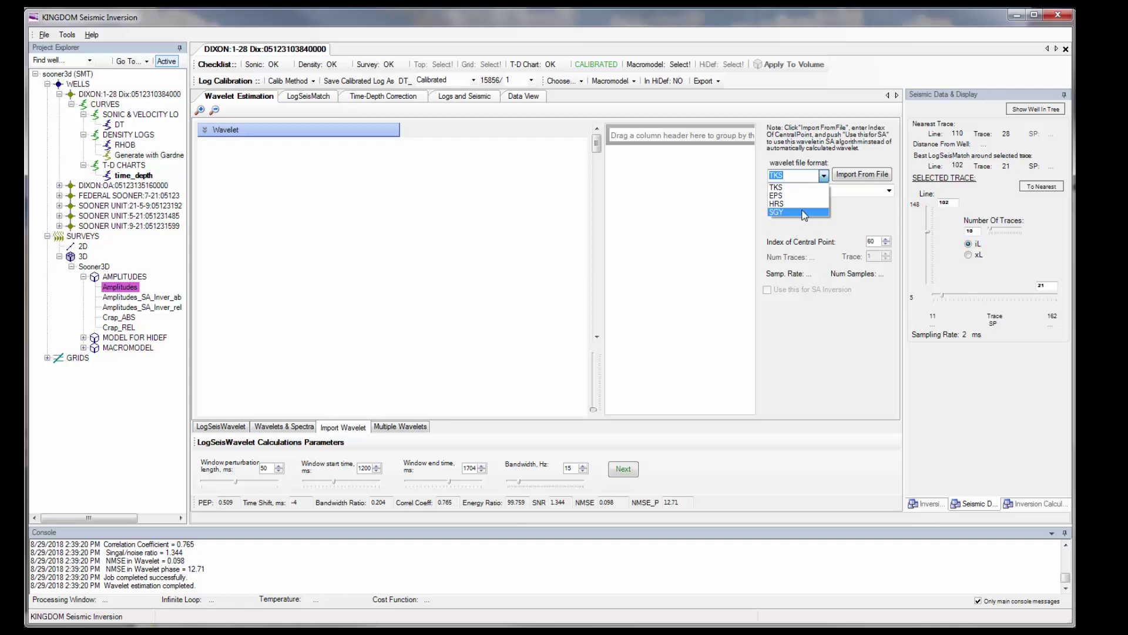
{"action": "left_click", "coordinate": [411, 431]}
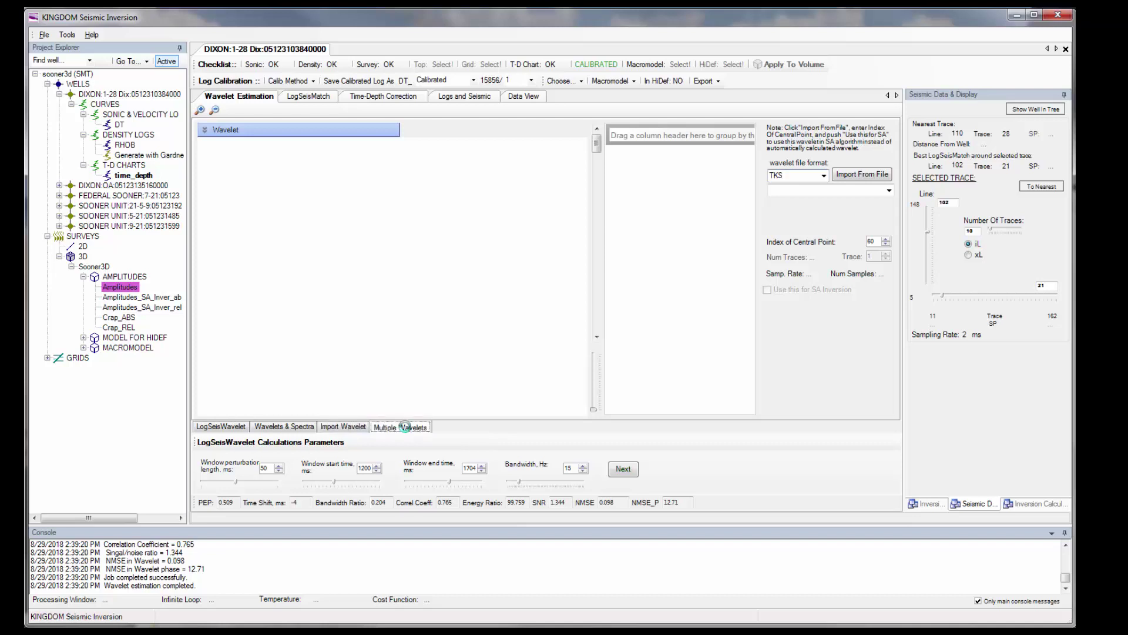
{"action": "left_click", "coordinate": [297, 416]}
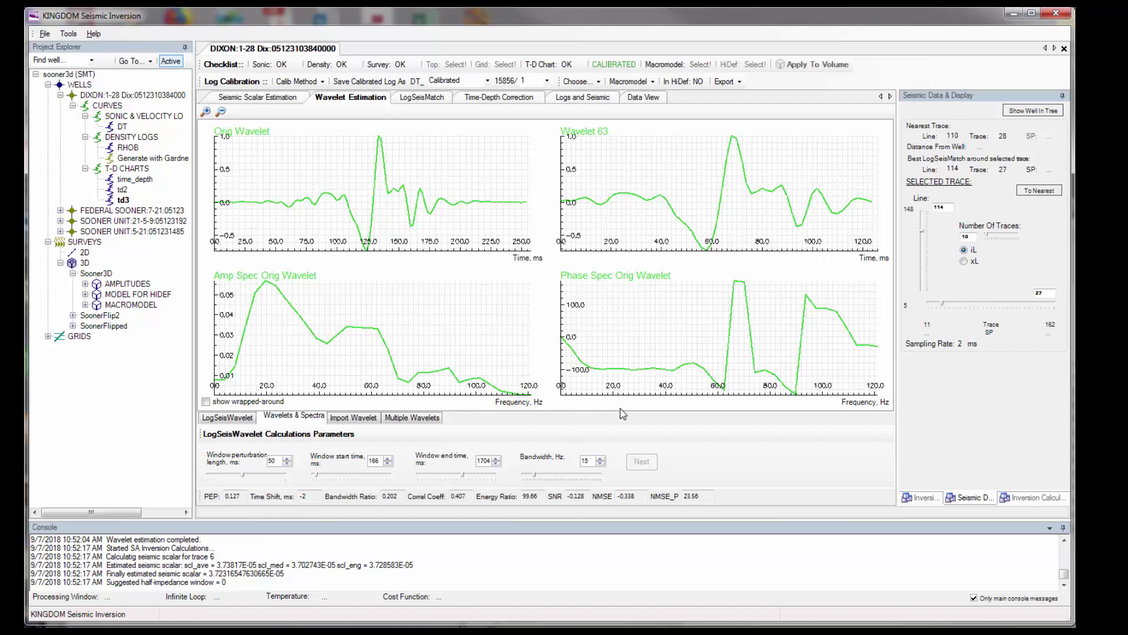
{"action": "left_click", "coordinate": [413, 418]}
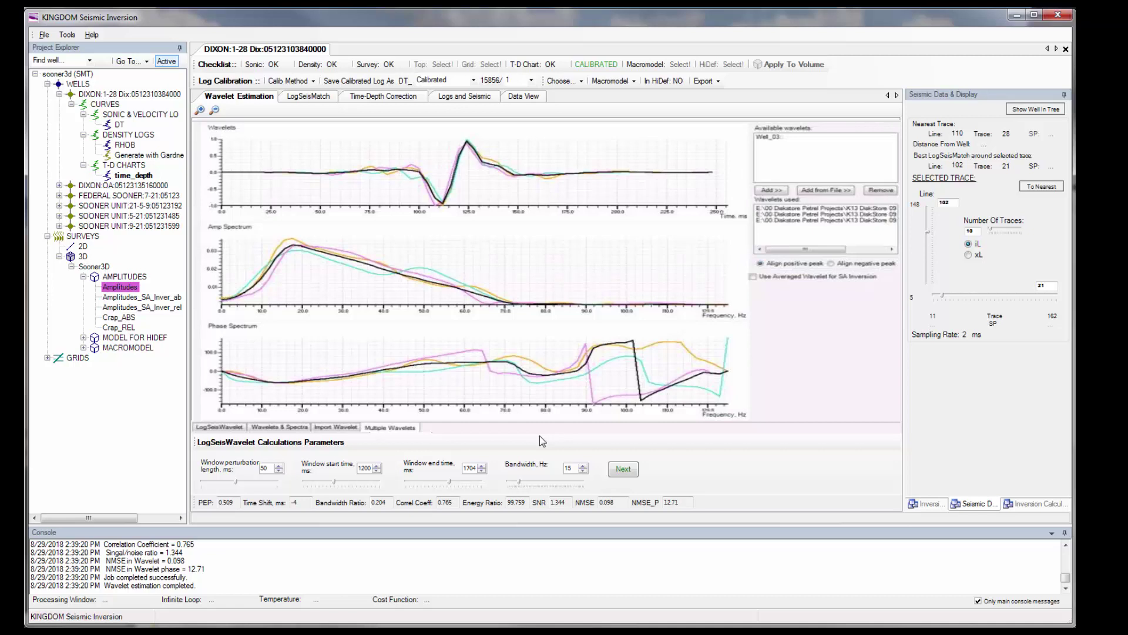
{"action": "left_click", "coordinate": [236, 427]}
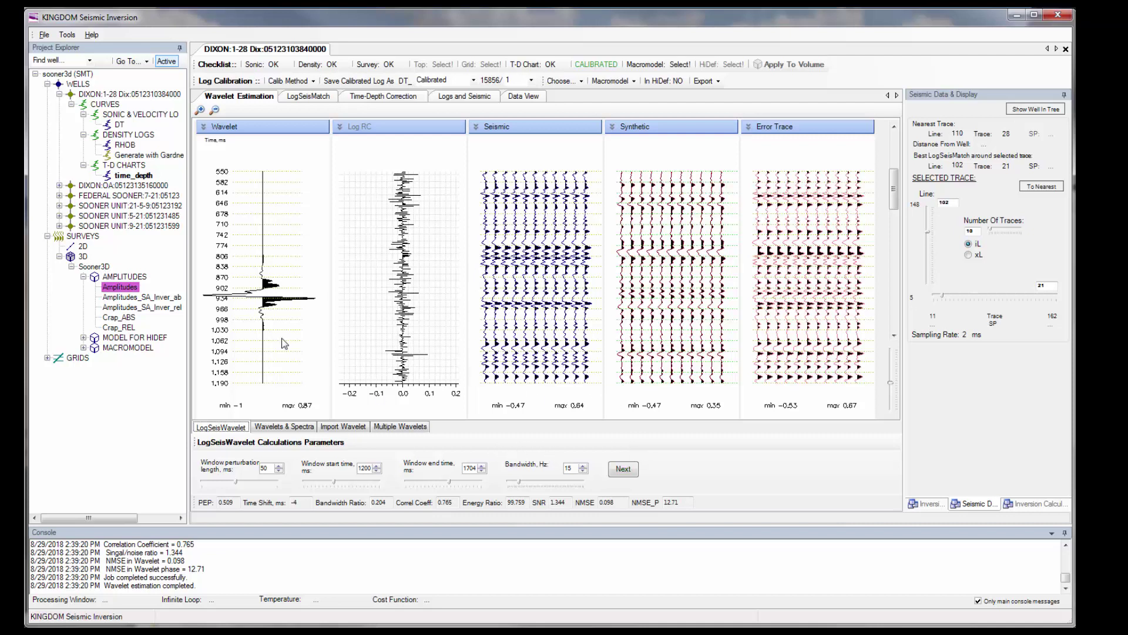
- Proceed to seismic scalar estimation and recalculate the scalar with a window start time of 1200 ms
{"action": "left_click", "coordinate": [622, 473]}
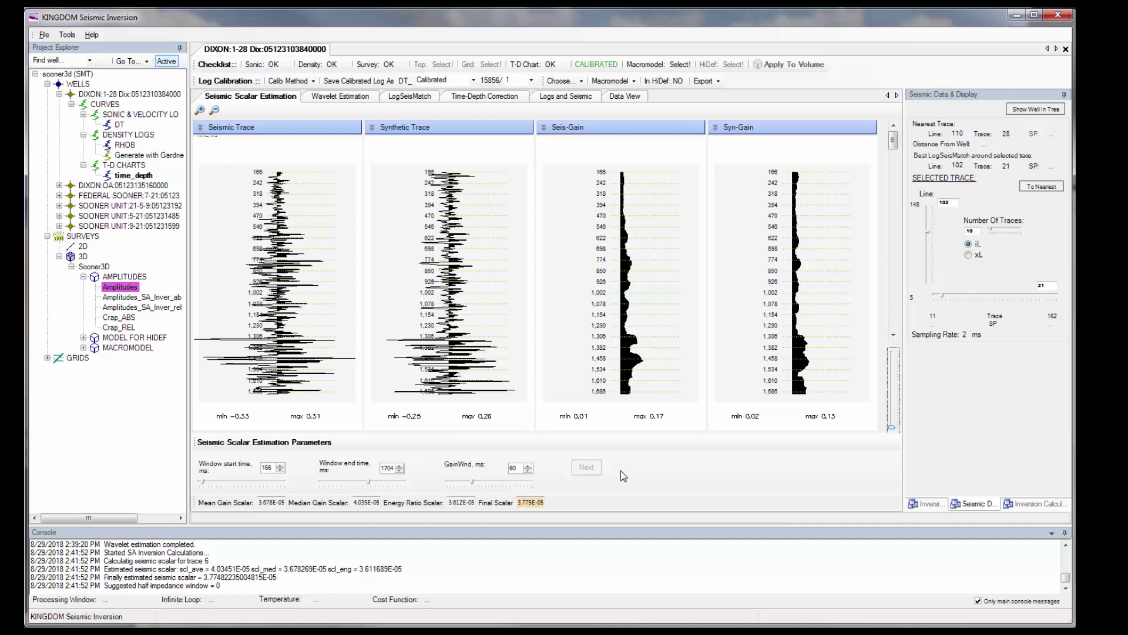
{"action": "double_click", "coordinate": [267, 467]}
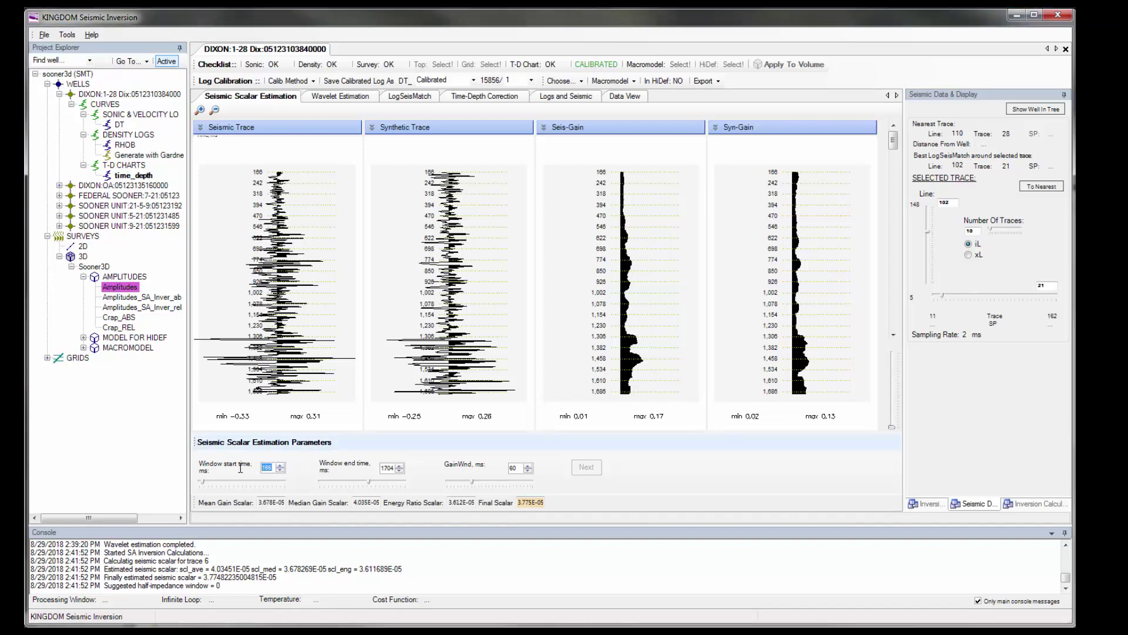
{"action": "type", "text": "1200"}
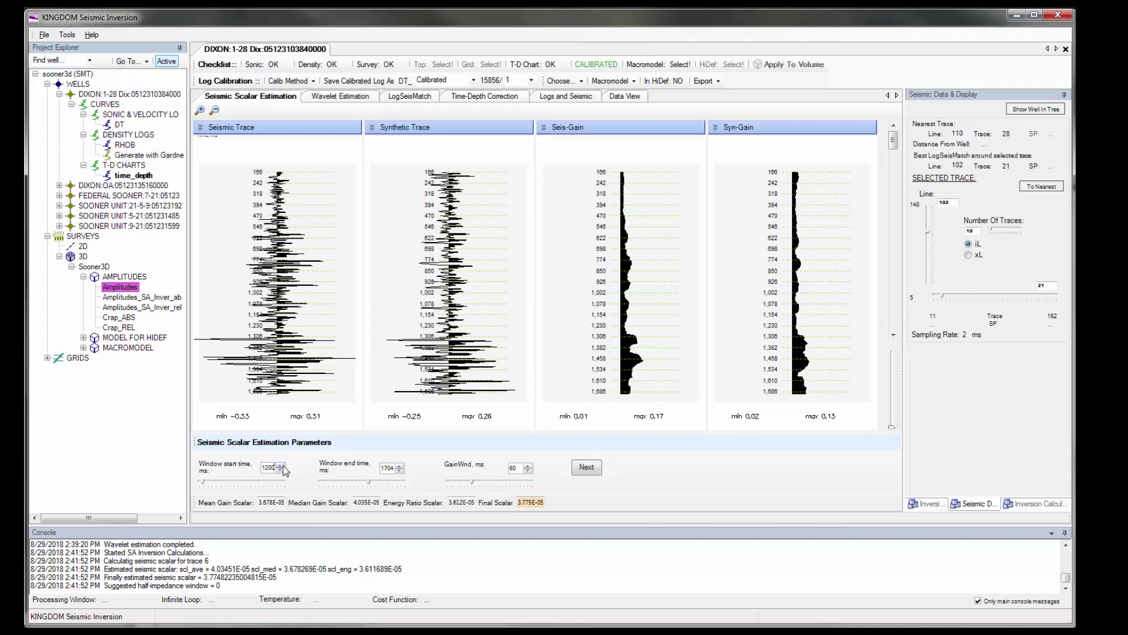
{"action": "key", "text": "Return"}
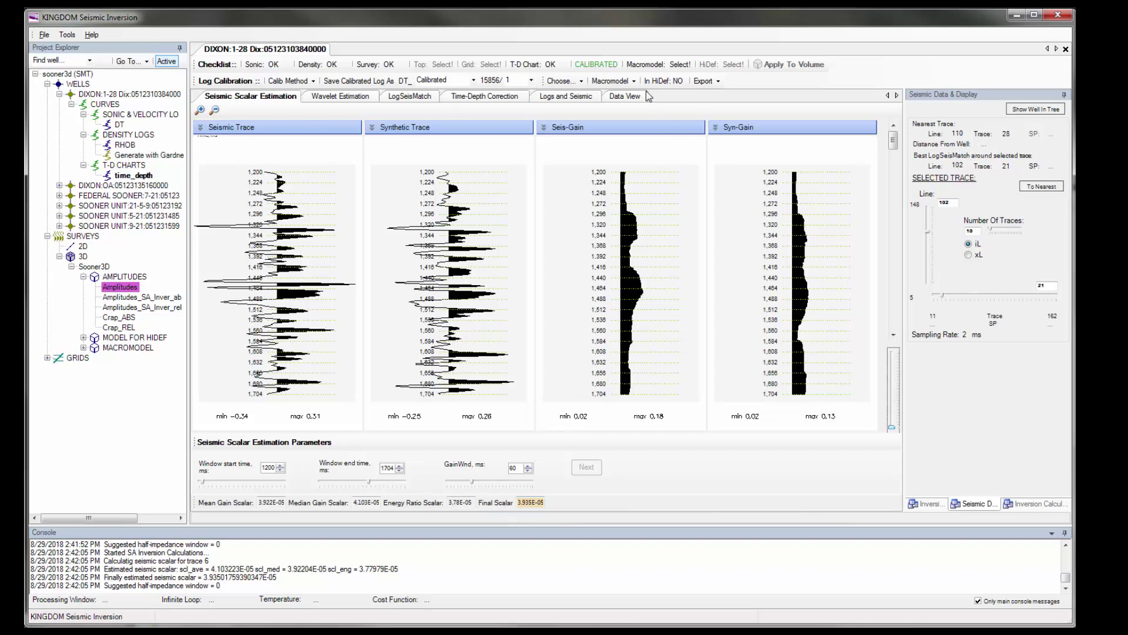
- Choose the velocity/impedance volume as the source of the macromodel
{"action": "left_click", "coordinate": [612, 80]}
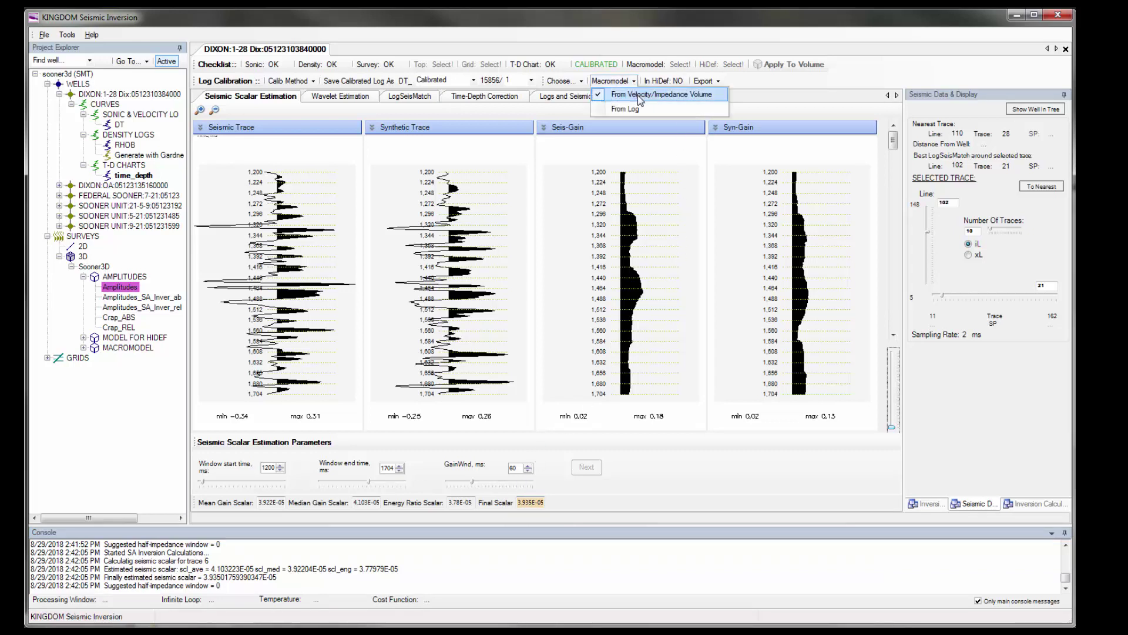
{"action": "left_click", "coordinate": [637, 95]}
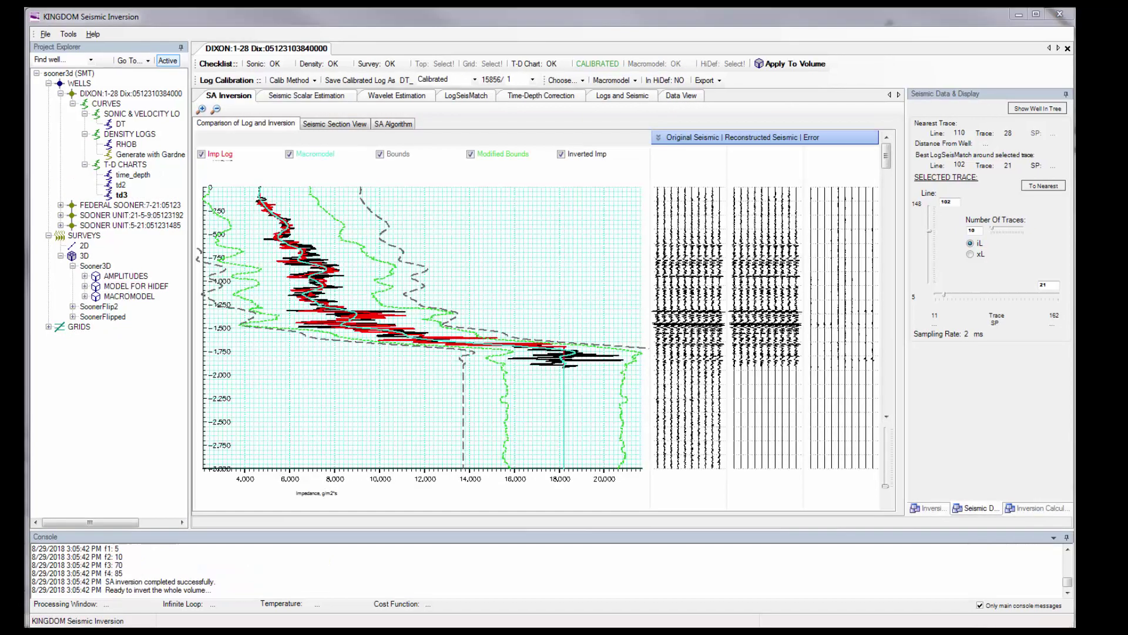
- Examine the log and inverted impedance comparison closely, toggling the Modified Bounds and Bounds curves off and on
{"action": "left_click", "coordinate": [200, 109]}
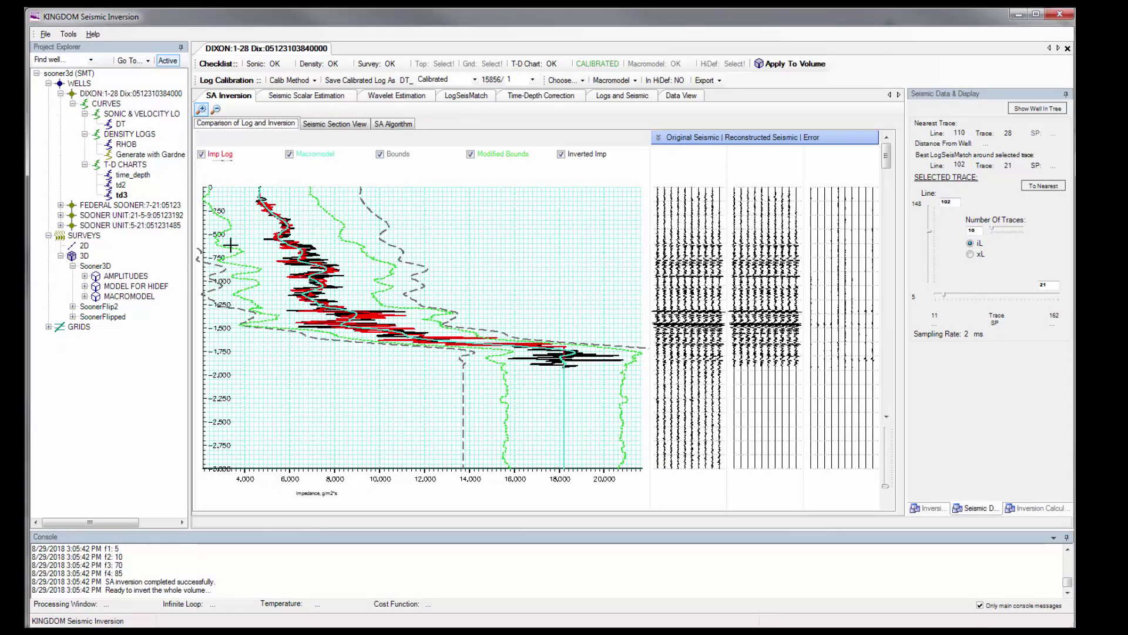
{"action": "left_click_drag", "start_coordinate": [623, 407], "coordinate": [656, 394]}
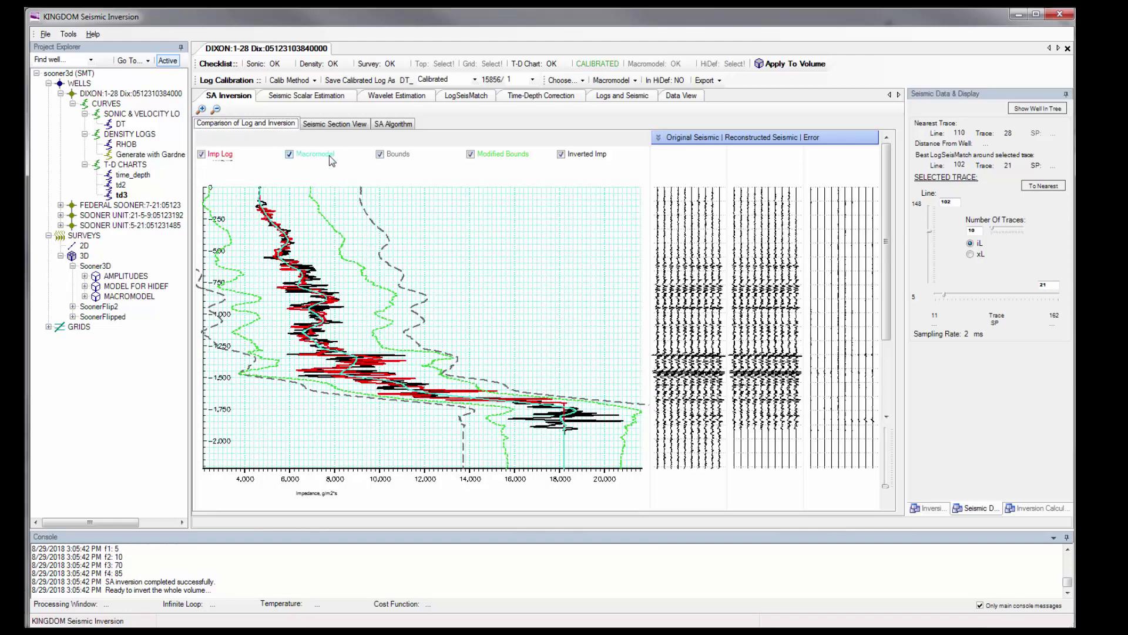
{"action": "left_click", "coordinate": [471, 156]}
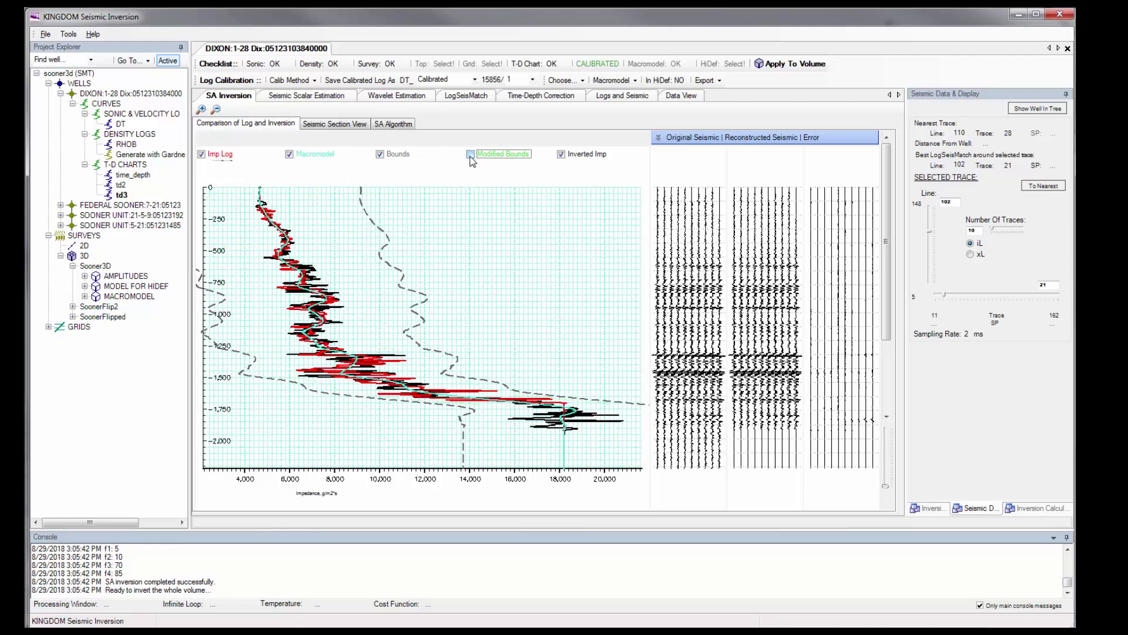
{"action": "left_click", "coordinate": [471, 155]}
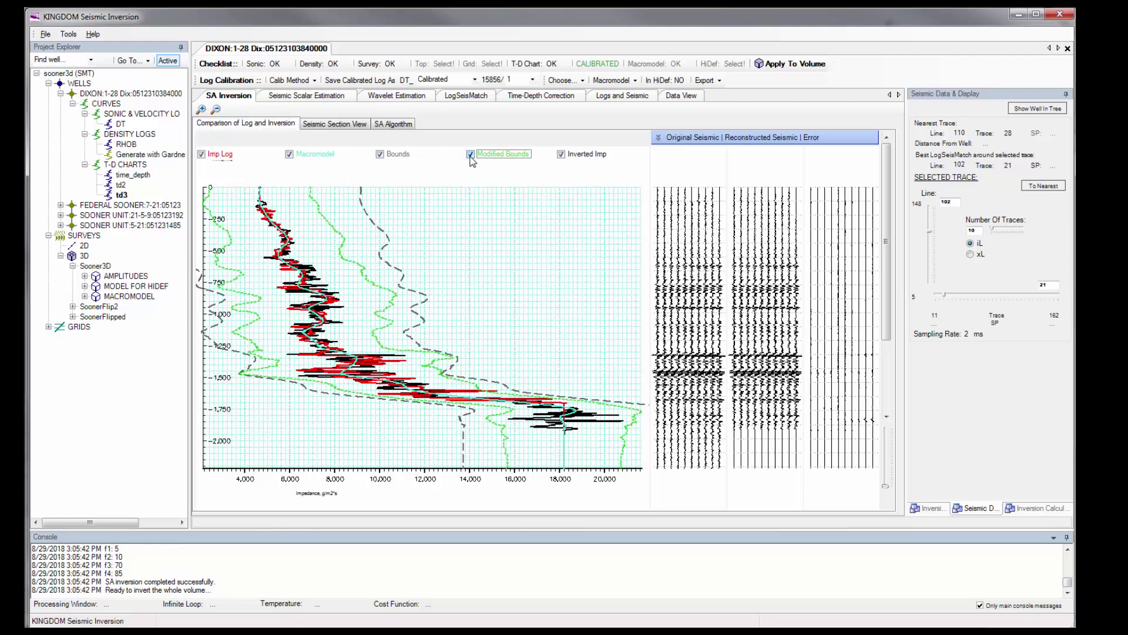
{"action": "left_click", "coordinate": [380, 155]}
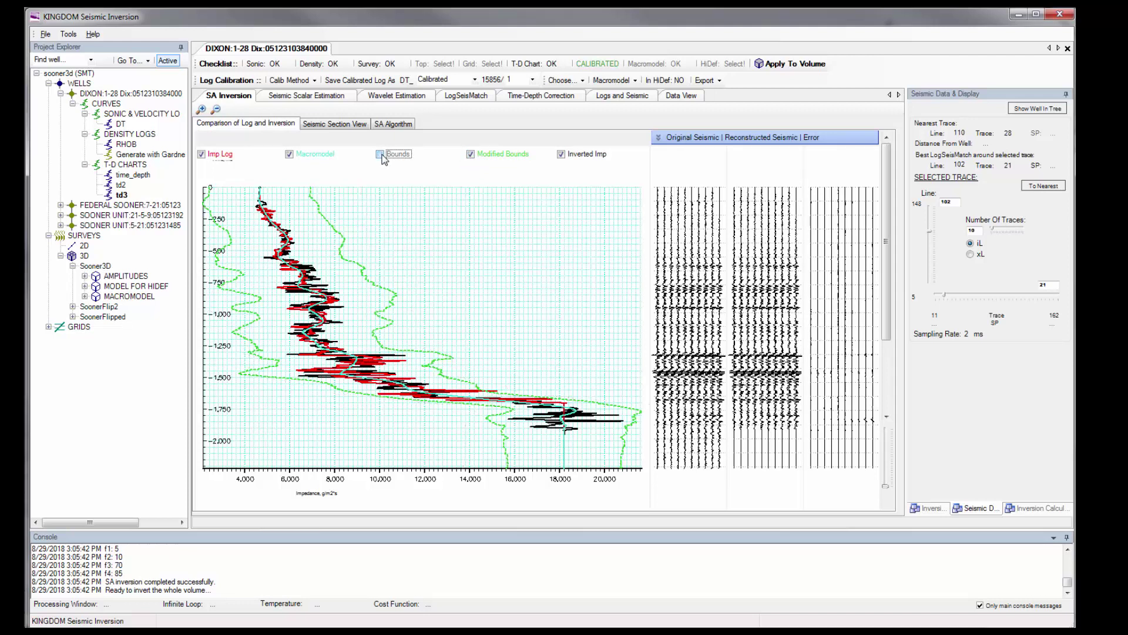
{"action": "left_click", "coordinate": [382, 156]}
{"action": "left_click", "coordinate": [201, 110]}
{"action": "left_click_drag", "start_coordinate": [646, 424], "coordinate": [647, 421]}
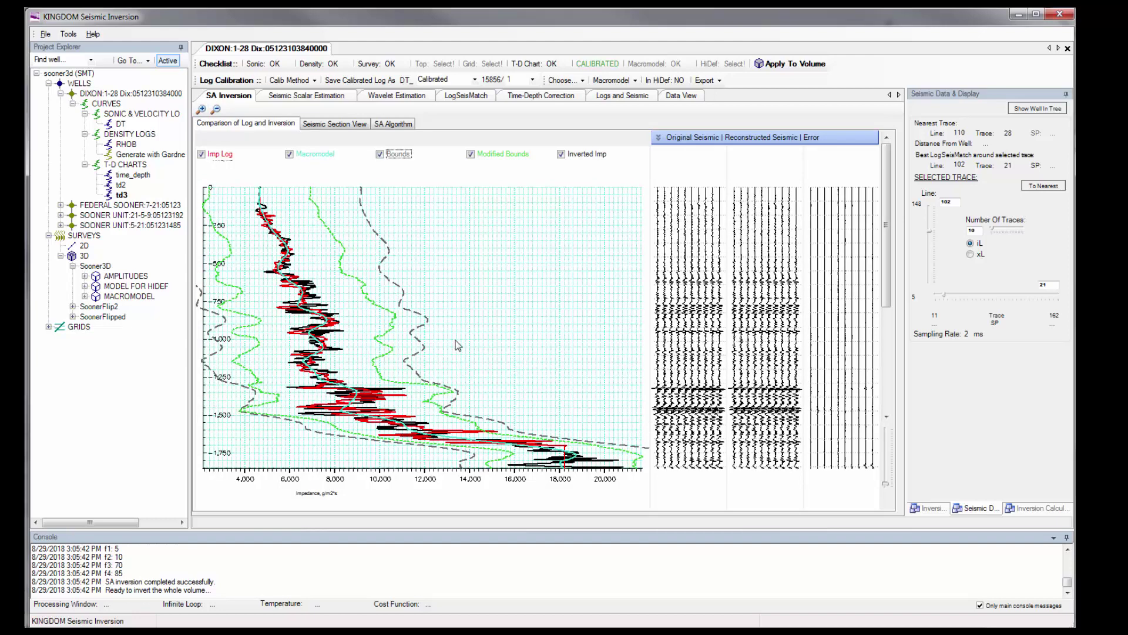
{"action": "left_click", "coordinate": [380, 154]}
{"action": "left_click", "coordinate": [380, 154]}
- Undock and enlarge the Inversion Calculation Parameters to review the full parameter list, and dock them back
{"action": "left_click", "coordinate": [924, 94]}
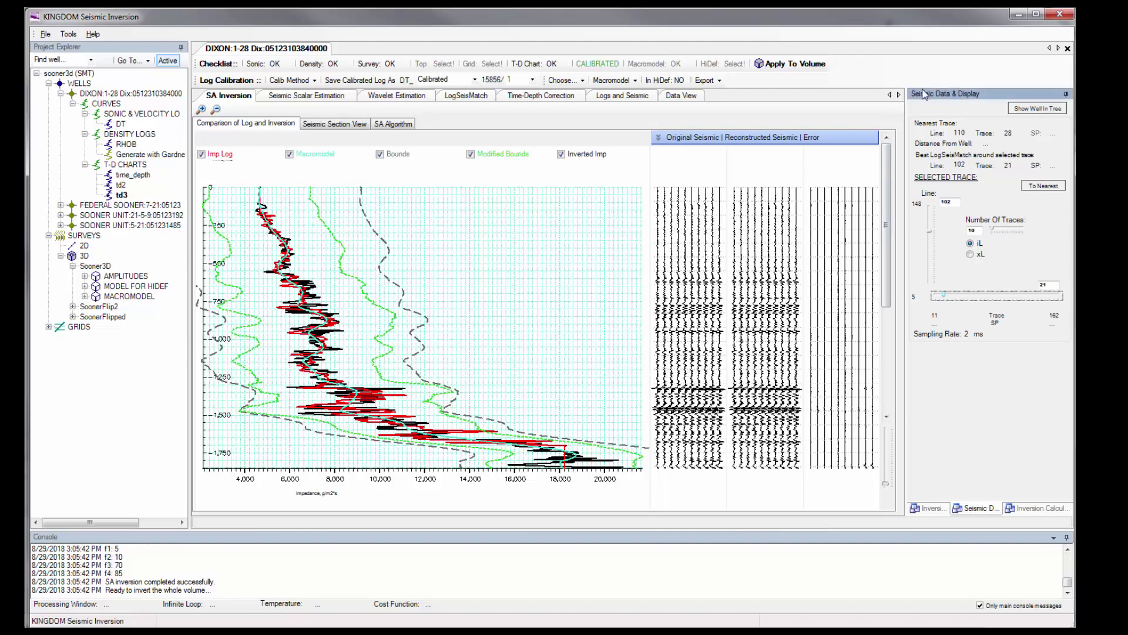
{"action": "left_click_drag", "start_coordinate": [924, 94], "coordinate": [827, 51]}
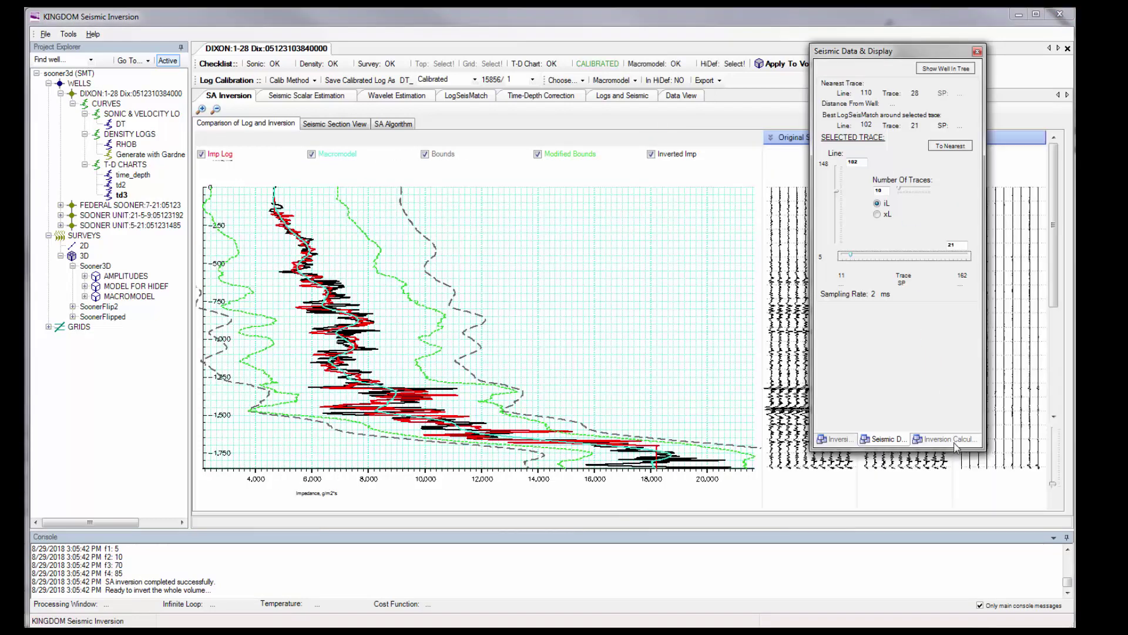
{"action": "left_click", "coordinate": [955, 446]}
{"action": "left_click_drag", "start_coordinate": [984, 450], "coordinate": [1044, 520]}
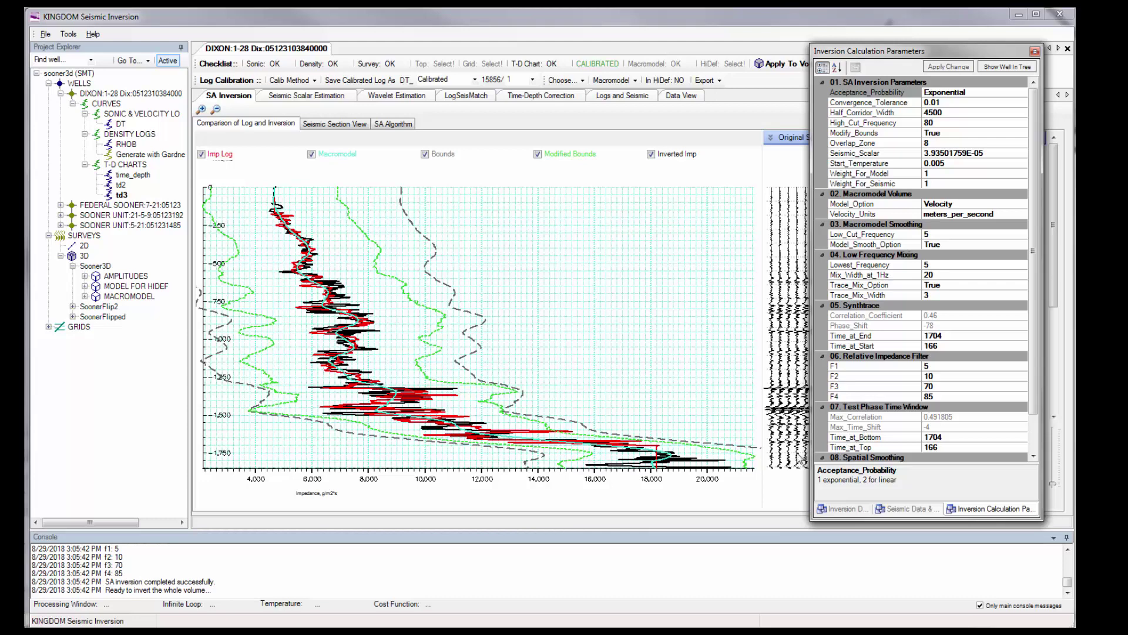
{"action": "double_click", "coordinate": [837, 51]}
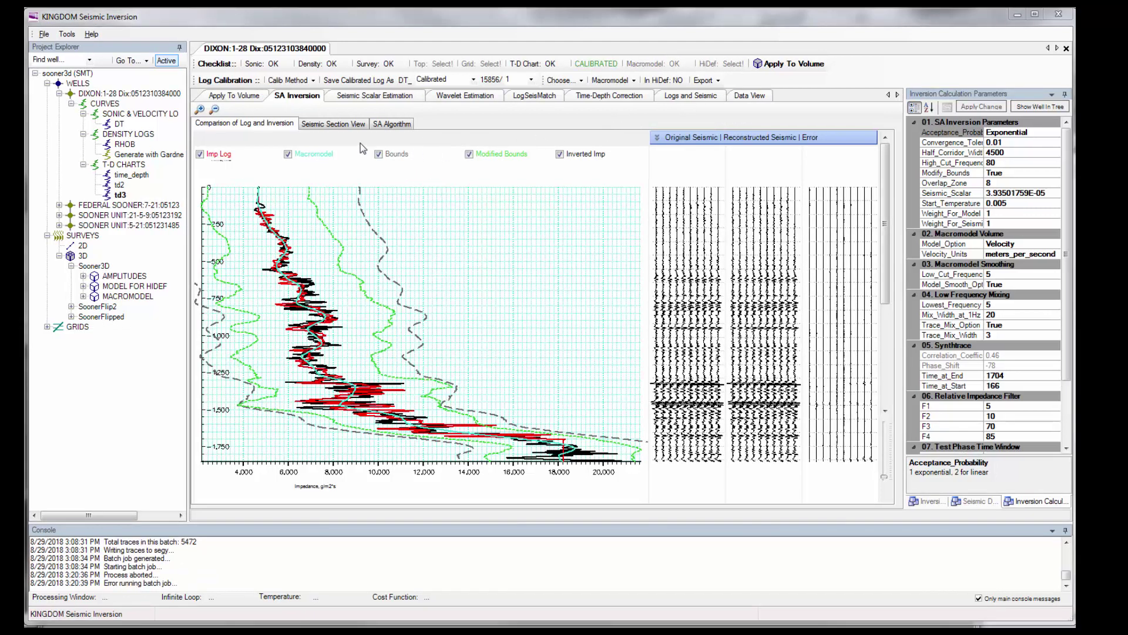
- Review the inverted seismic section in absolute and relative impedance, and return to the log and inversion comparison
{"action": "left_click", "coordinate": [326, 123]}
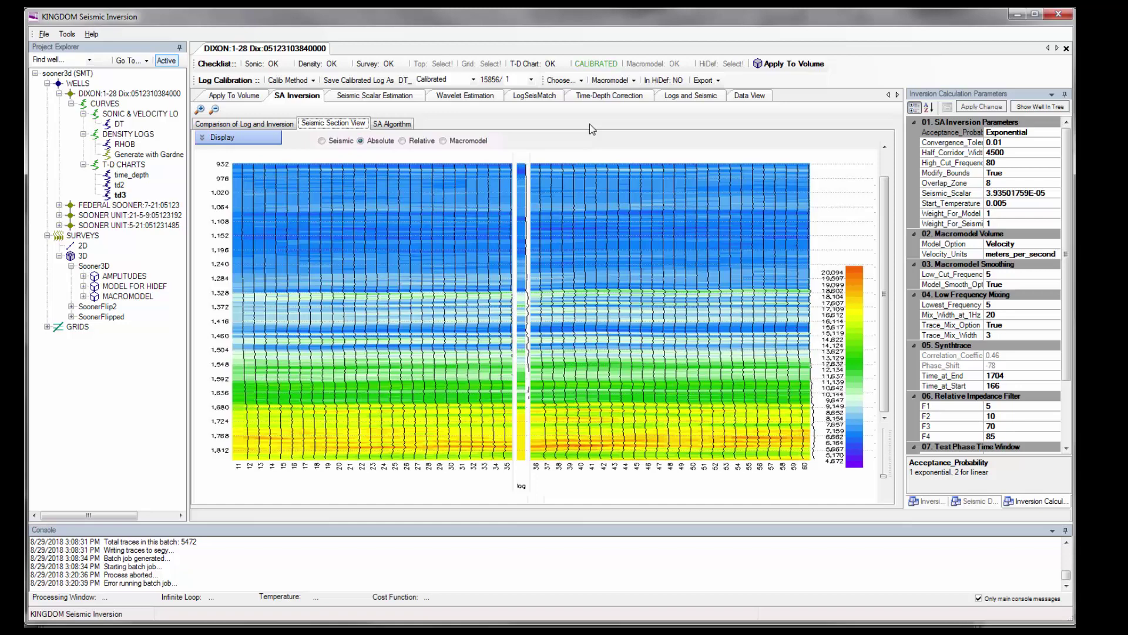
{"action": "key", "text": "Right"}
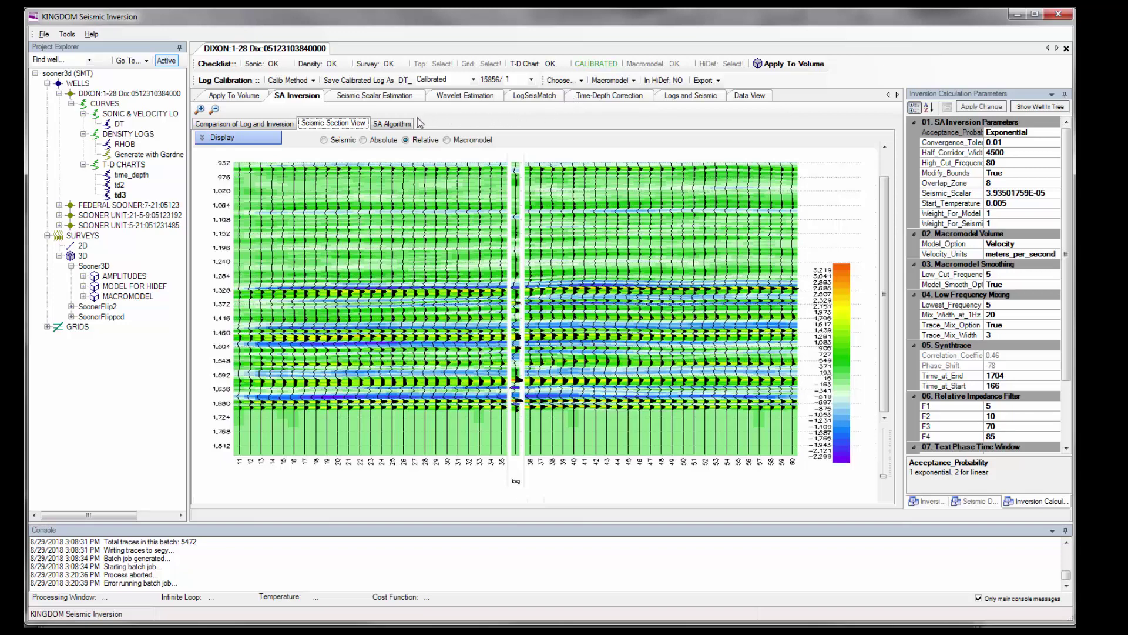
{"action": "left_click", "coordinate": [274, 125]}
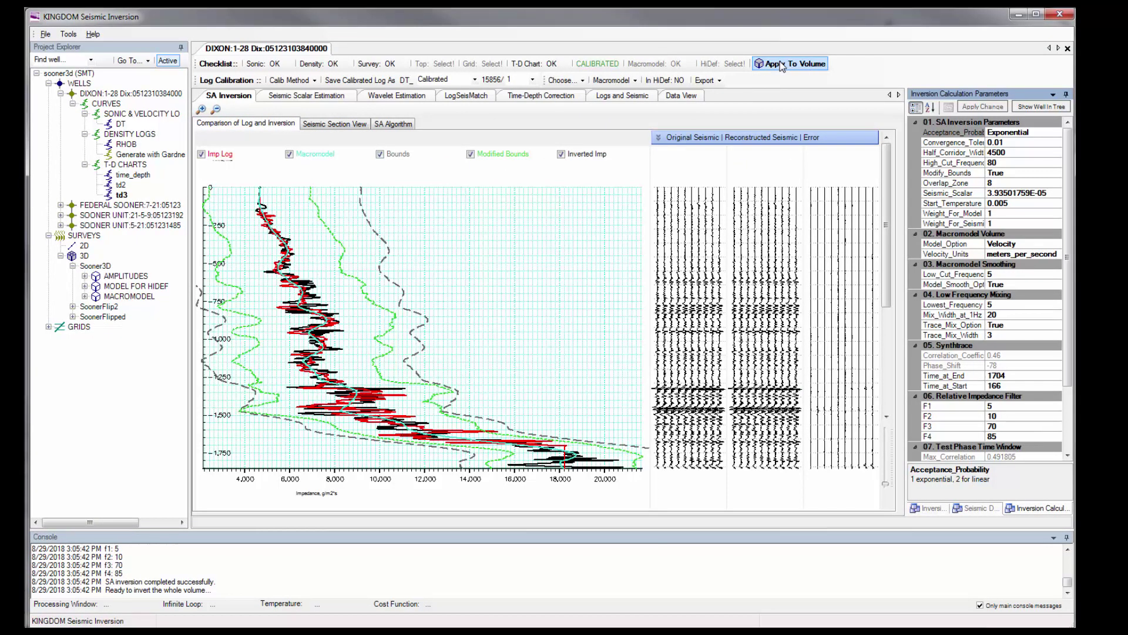
- Apply the inversion to the selected Sooner3D Amplitudes volume, covering lines 5 to 148 and traces 11 to 162
{"action": "left_click", "coordinate": [780, 63]}
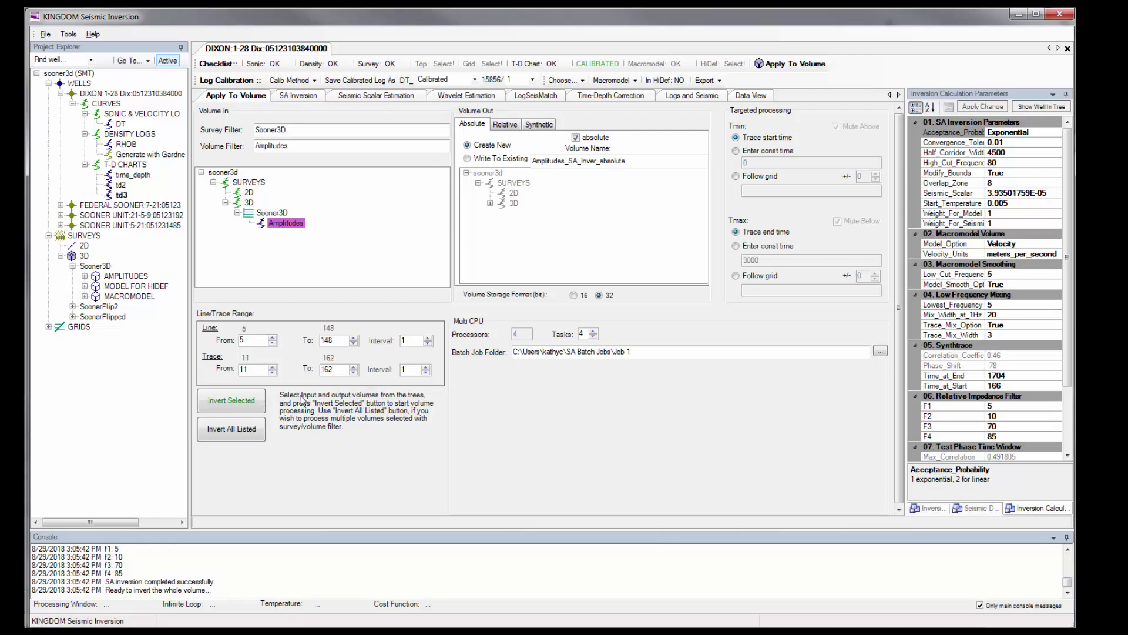
{"action": "left_click", "coordinate": [236, 403]}
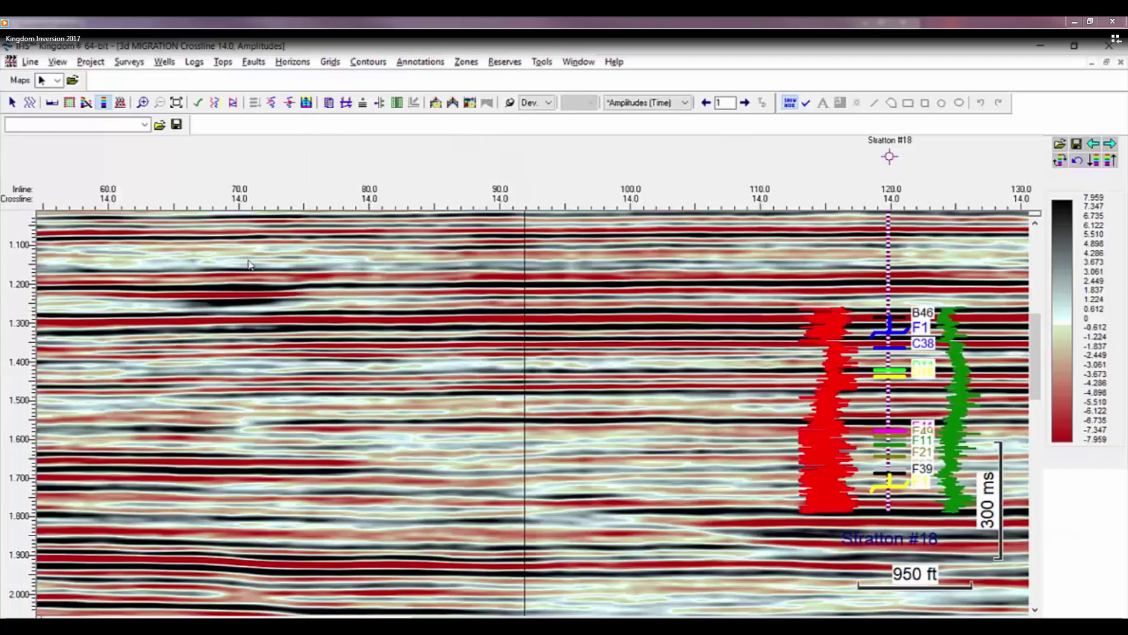
- Display the Demo_RelAI (Time) data on crossline 14.0 of the 3d MIGRATION survey, and switch it to Demo_AbsAI (Time)
{"action": "mouse_move", "coordinate": [891, 333]}
{"action": "left_click", "coordinate": [685, 102]}
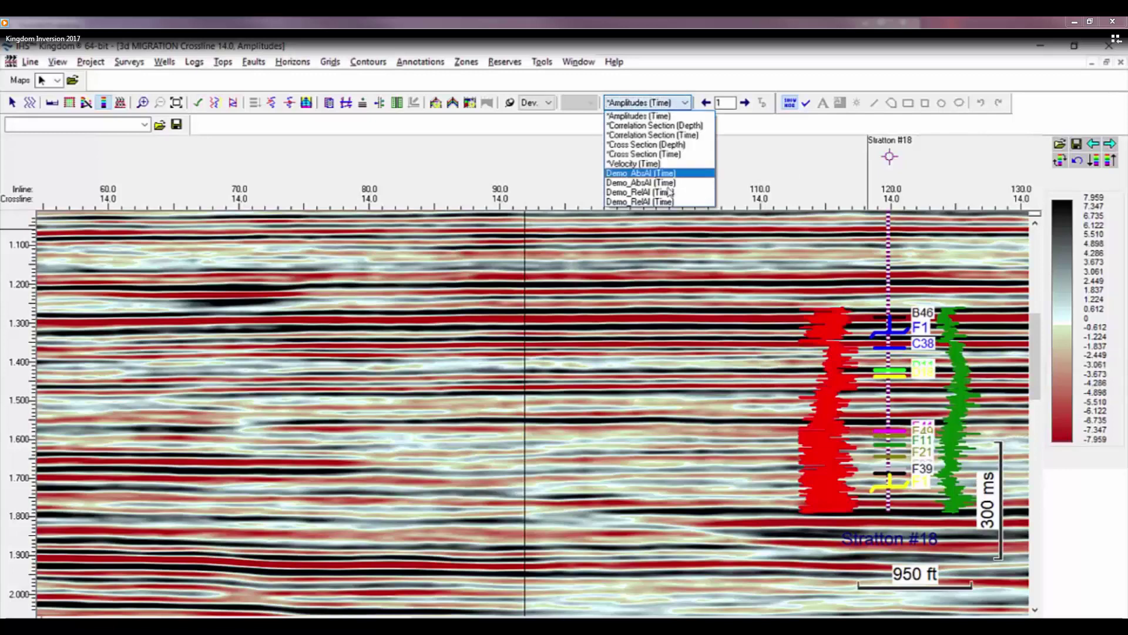
{"action": "left_click", "coordinate": [668, 202]}
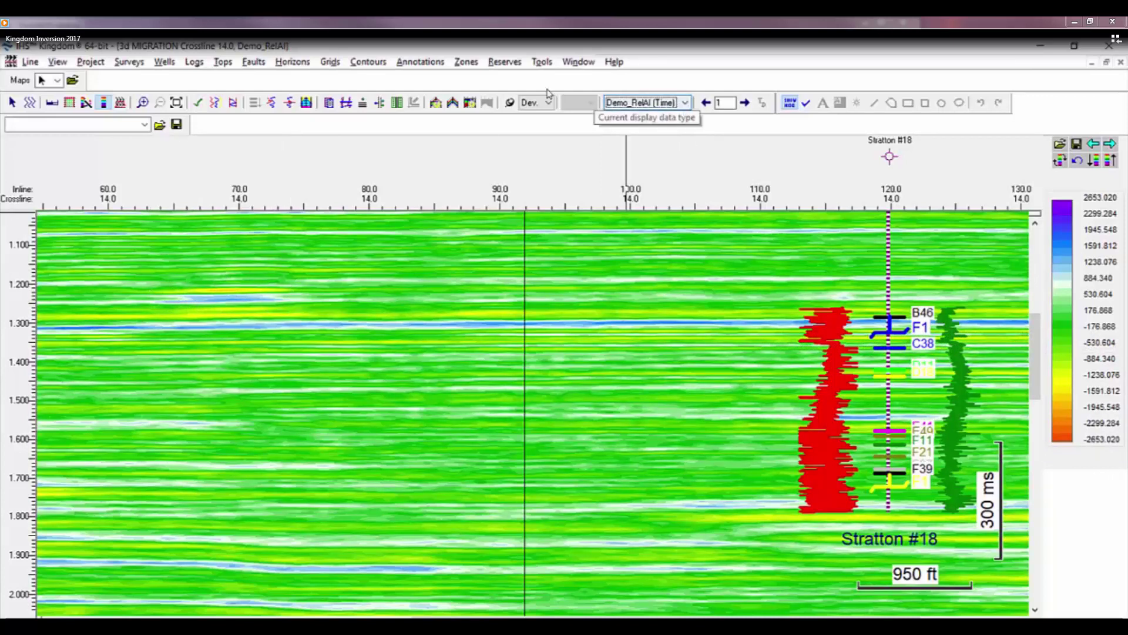
{"action": "left_click", "coordinate": [684, 103]}
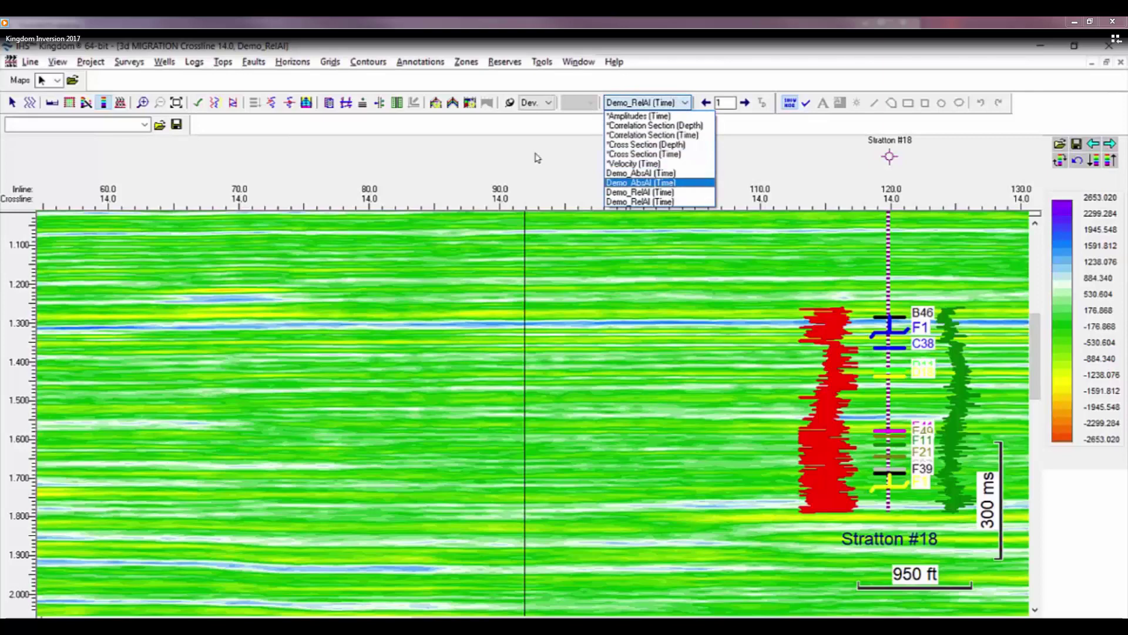
{"action": "key", "text": "Return"}
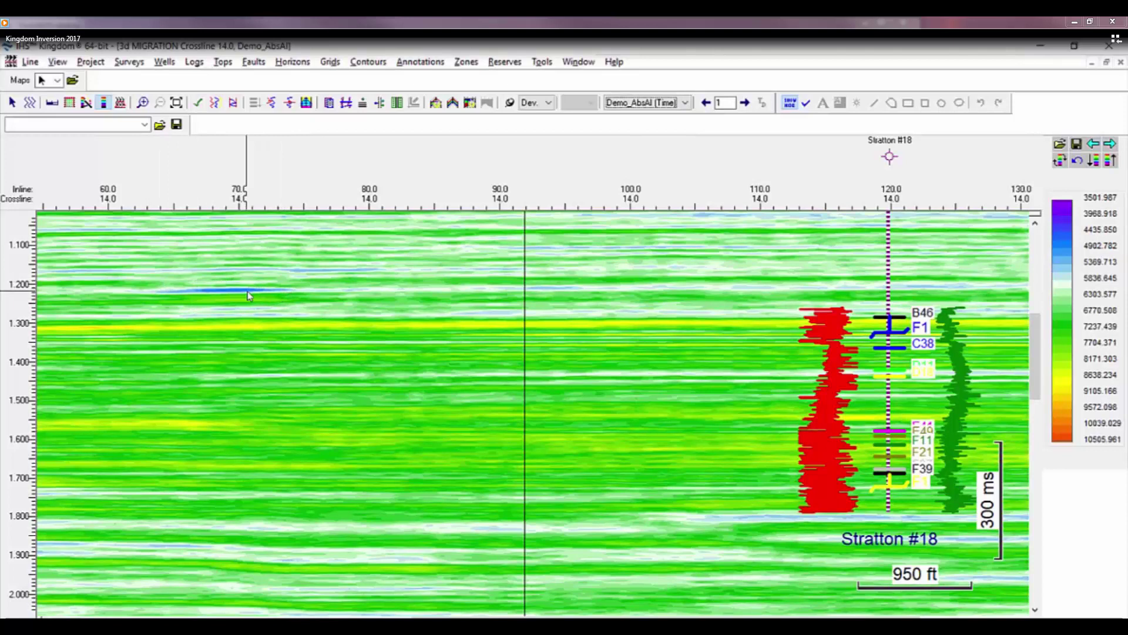
- Display a time slice at 1.216 sec through the low-impedance blue anomaly near inline 69 on the absolute impedance section
{"action": "left_click", "coordinate": [142, 103]}
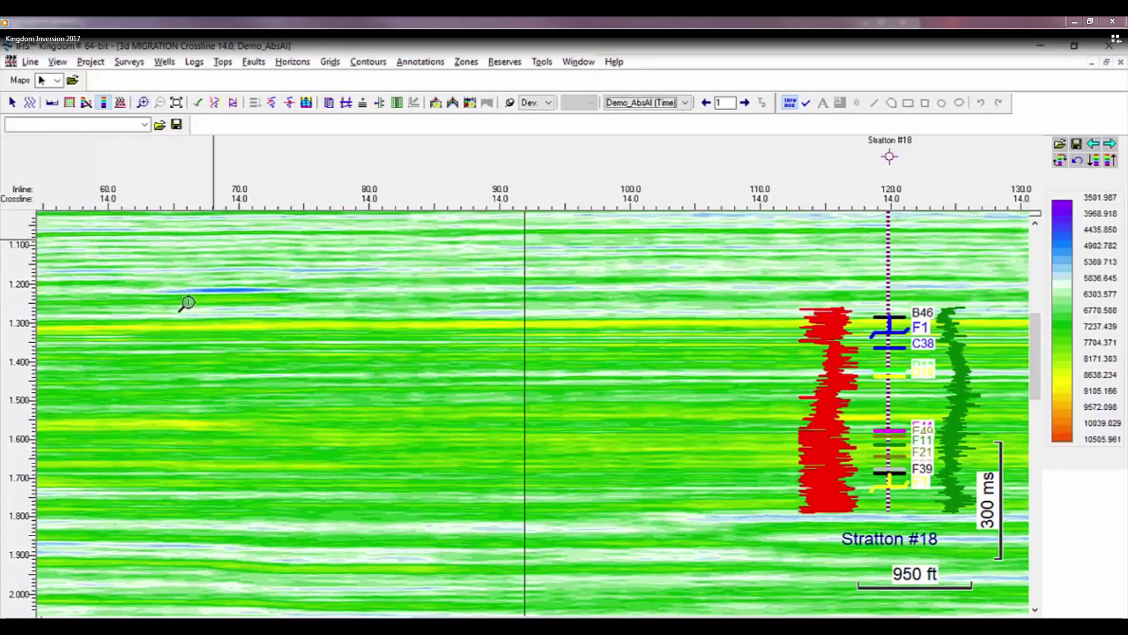
{"action": "left_click_drag", "start_coordinate": [148, 269], "coordinate": [298, 307]}
{"action": "right_click", "coordinate": [562, 433]}
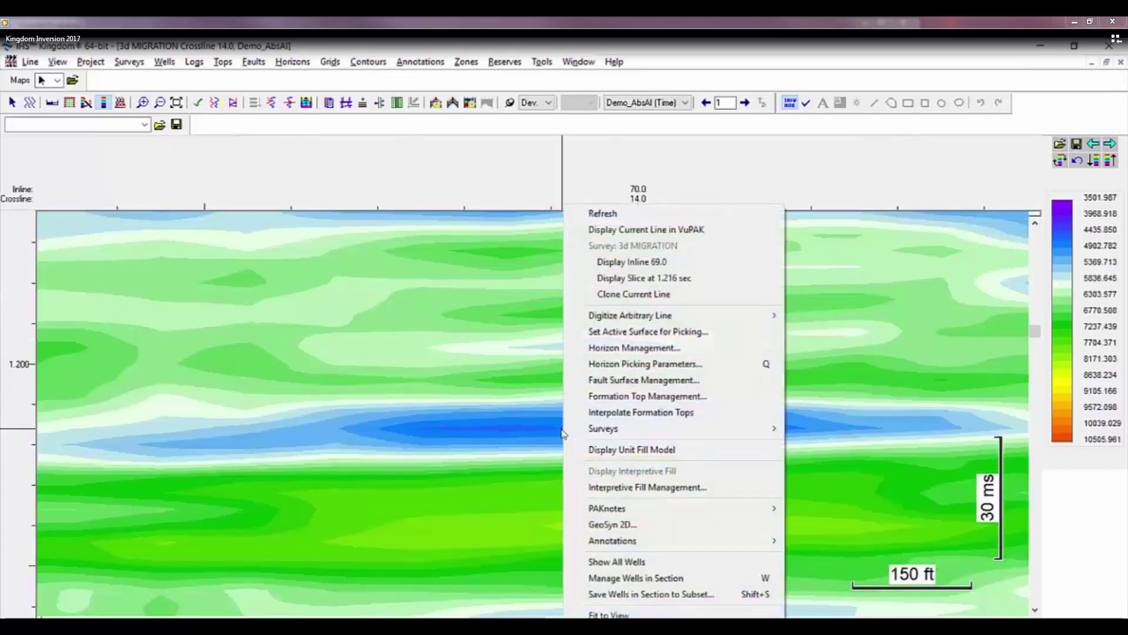
{"action": "left_click", "coordinate": [632, 278]}
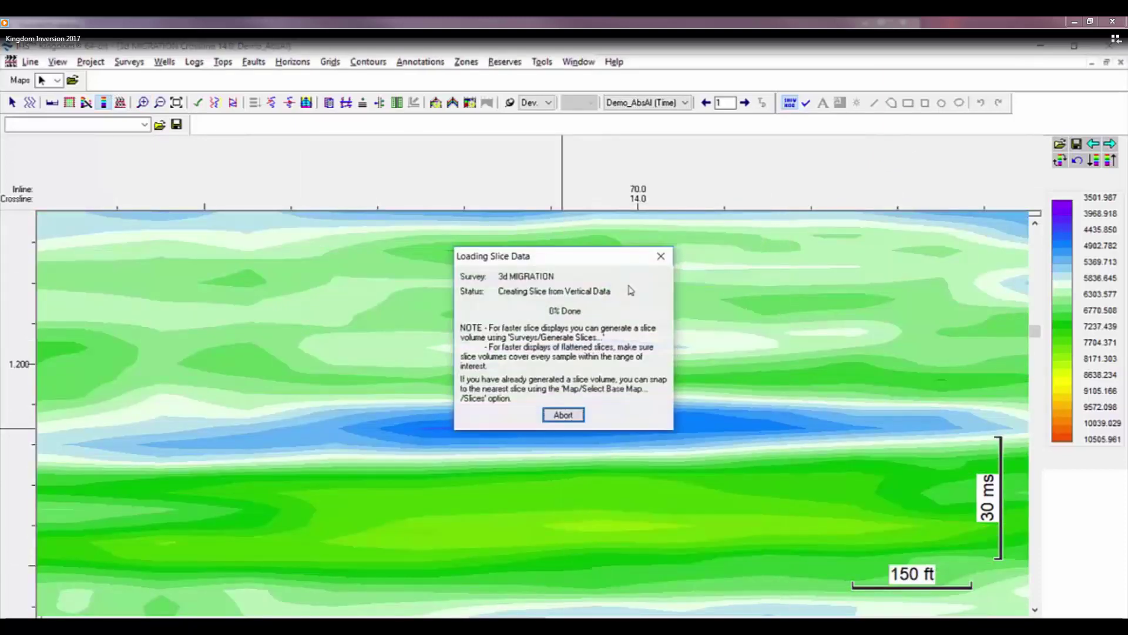